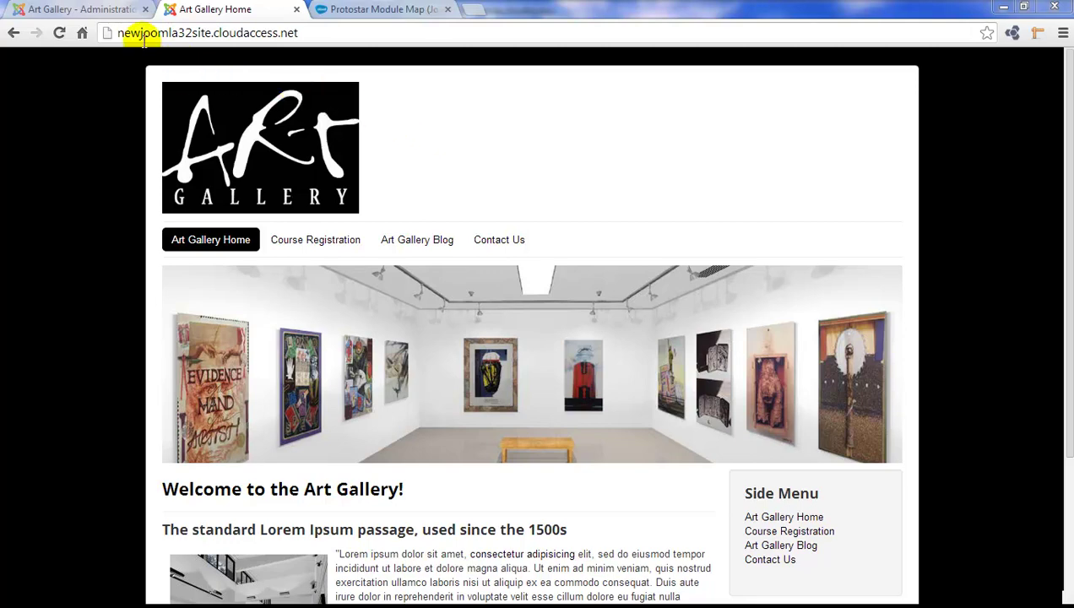
Find the "smart" plugins in the site administration's Plugin Manager and enable the Content - Smart Search plugin.
left_click(112, 11)
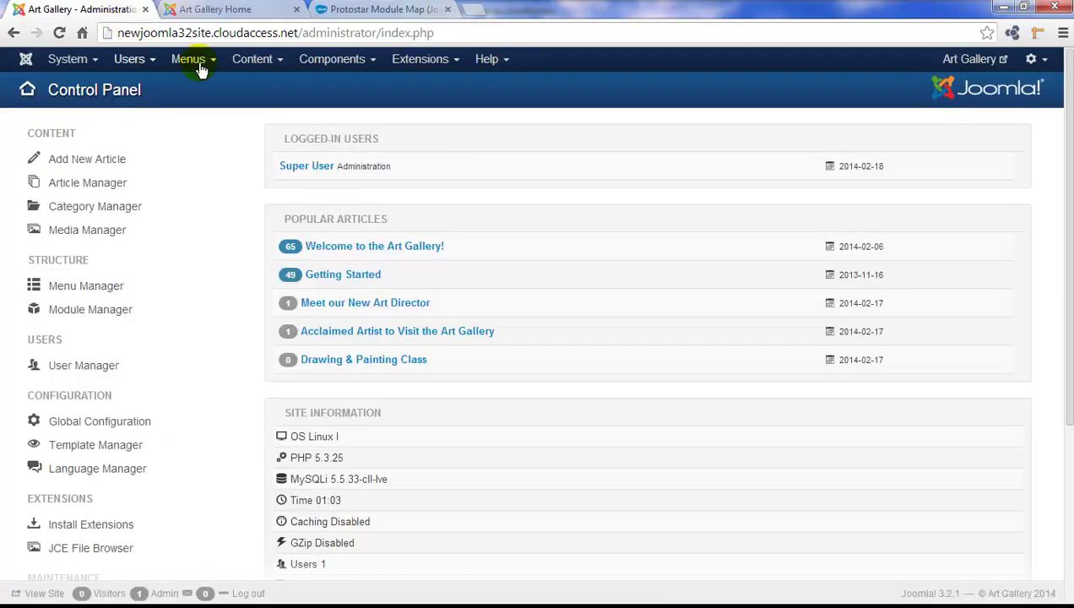
left_click(456, 66)
left_click(446, 137)
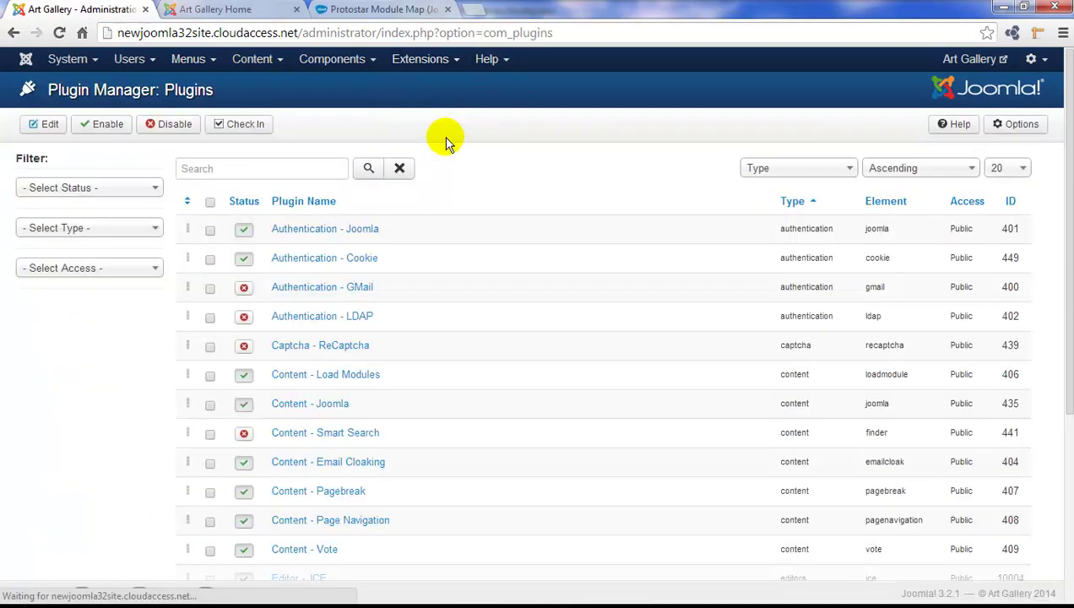
left_click(224, 169)
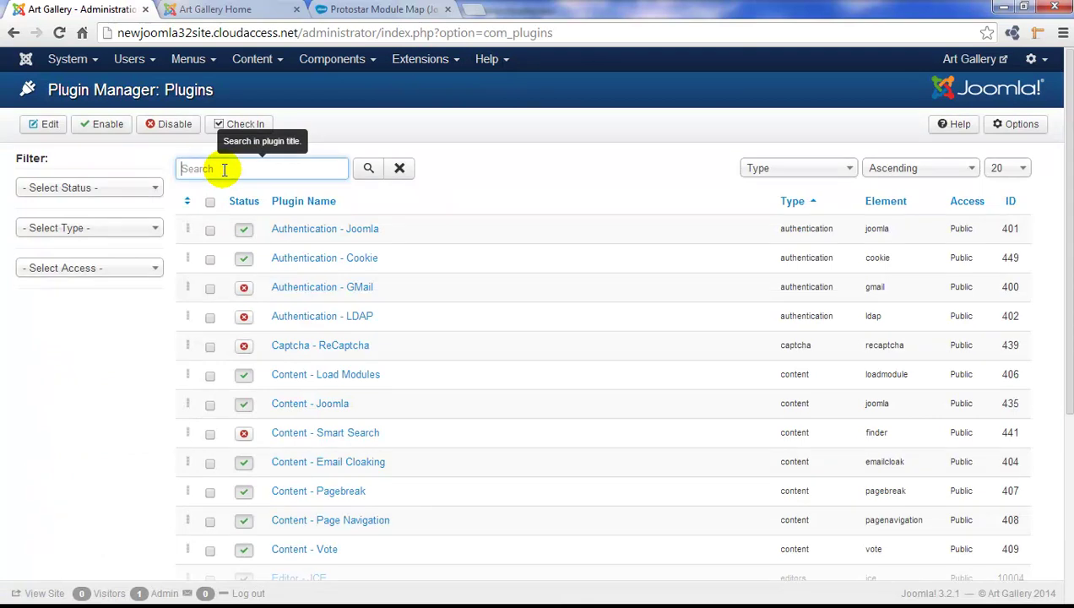
type("smart")
key("Return")
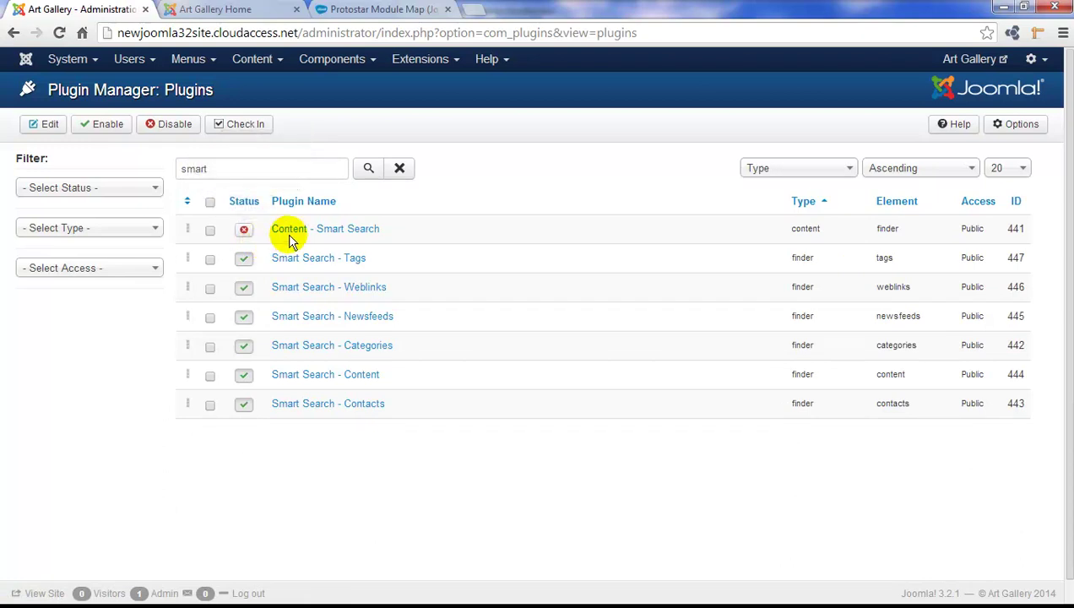
left_click(244, 230)
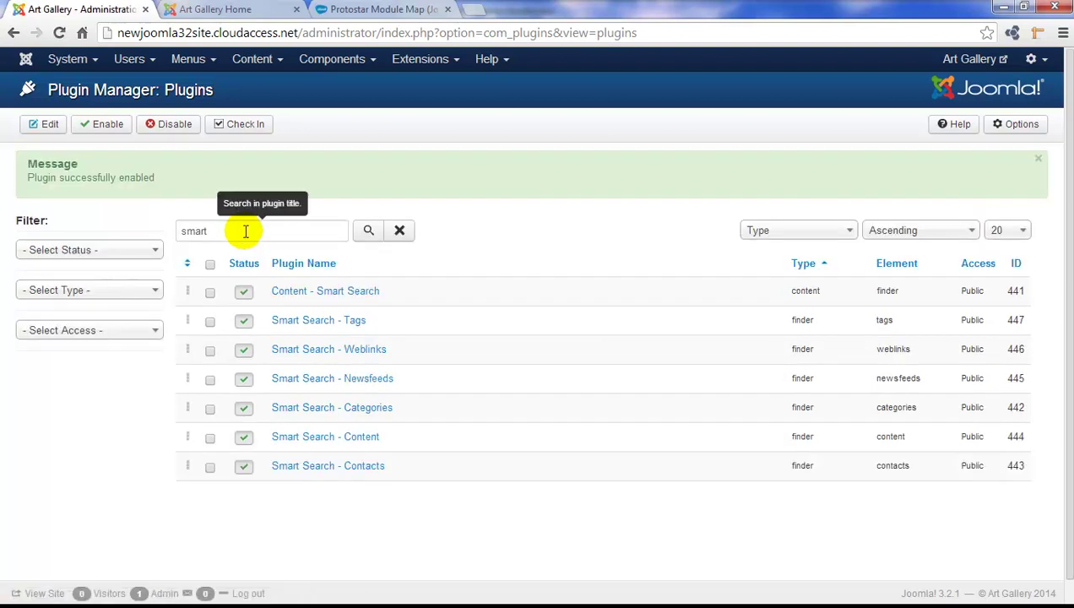
Index the site's content with the Smart Search component and close the indexer once it finishes.
left_click(374, 66)
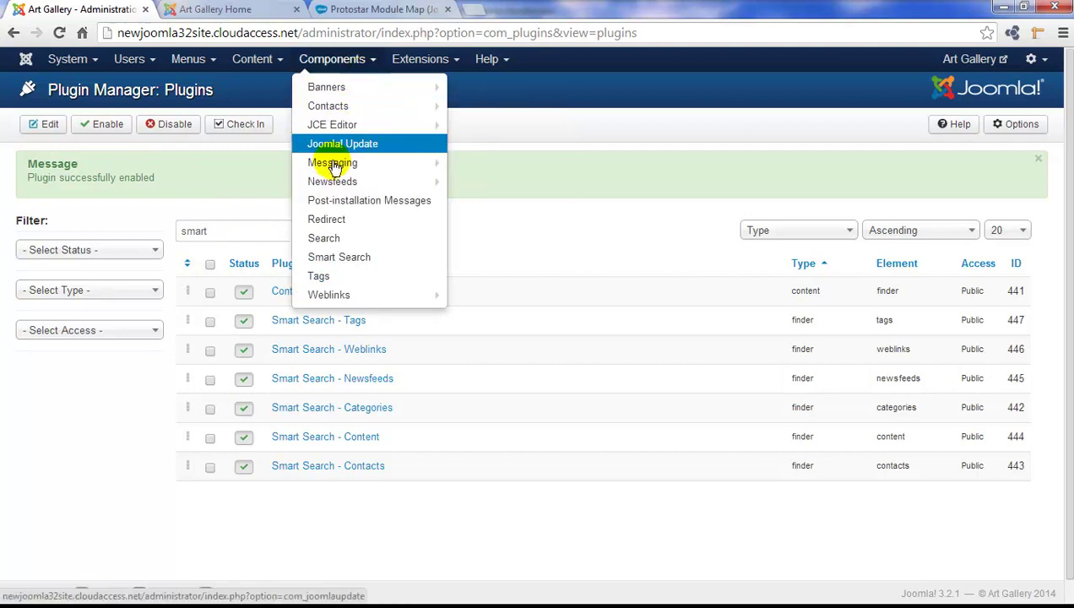
left_click(336, 258)
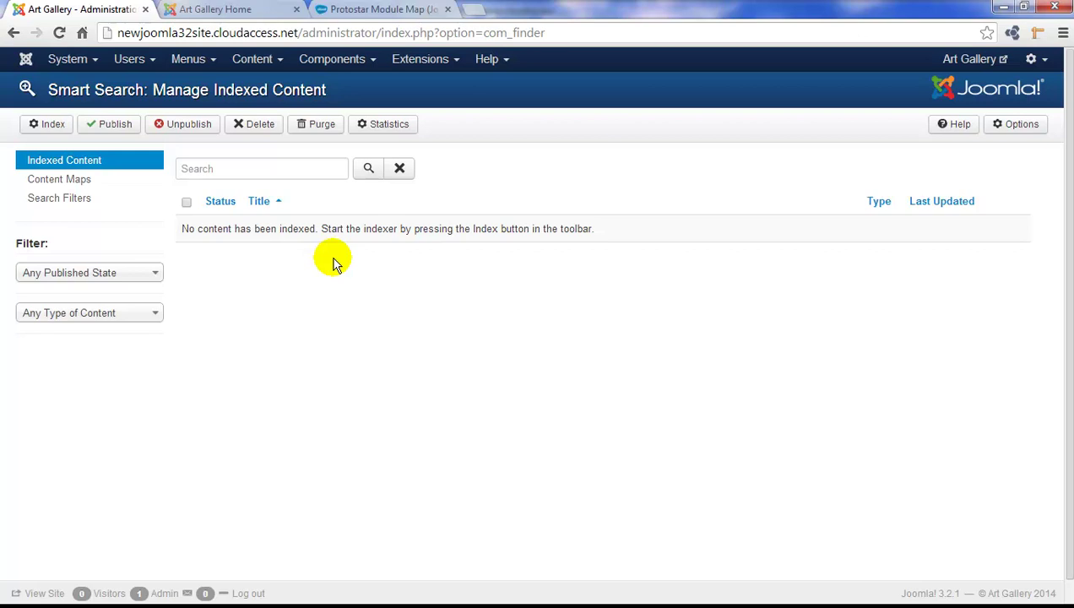
left_click(52, 125)
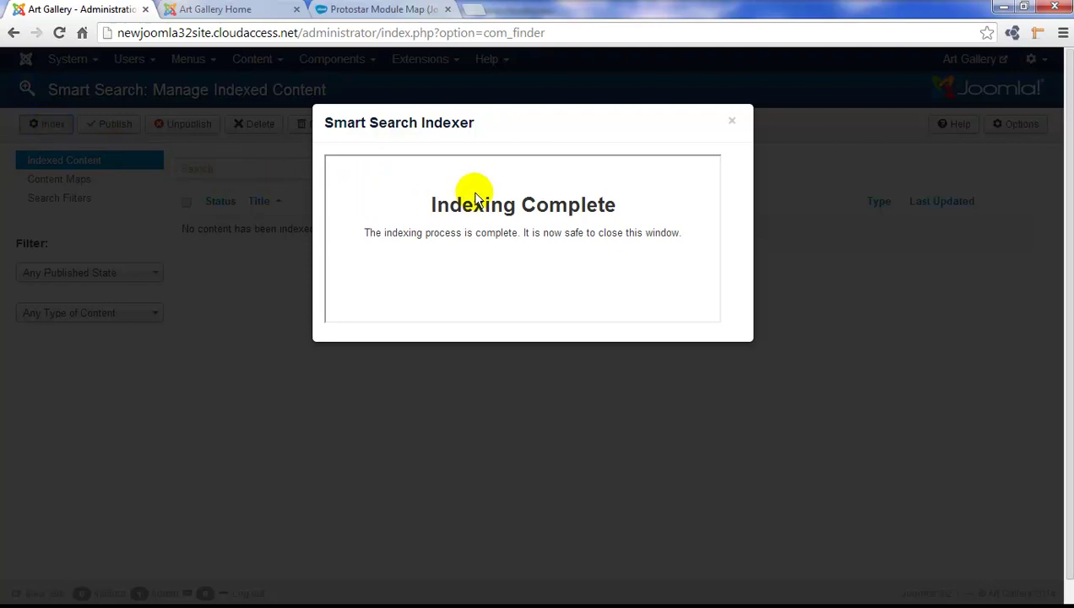
left_click(731, 123)
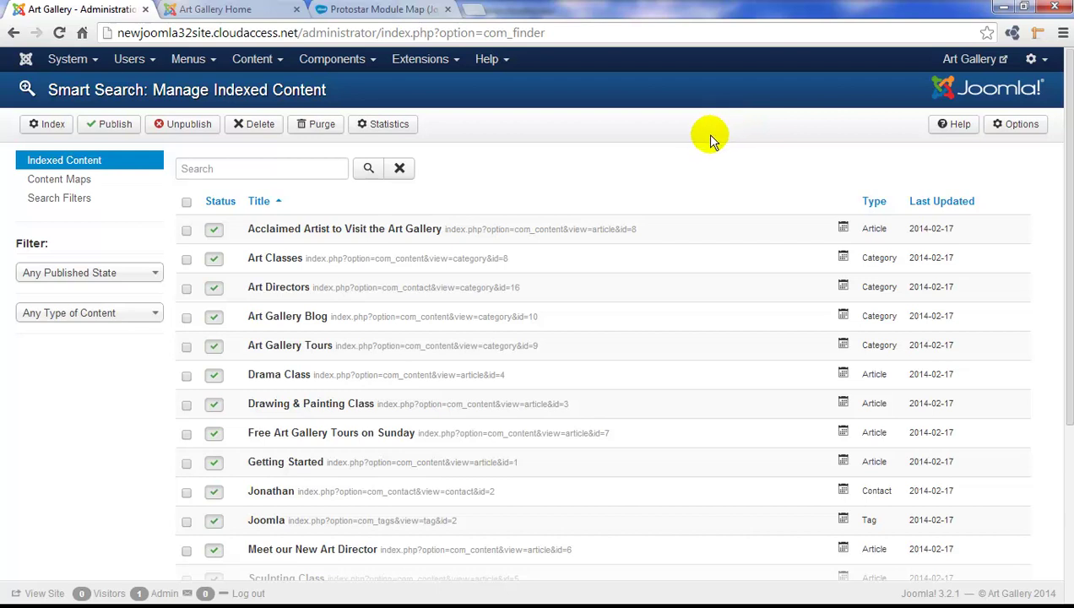
Return to the Control Panel, and consult the Protostar module map for the module position beside the logo.
left_click(96, 66)
left_click(93, 90)
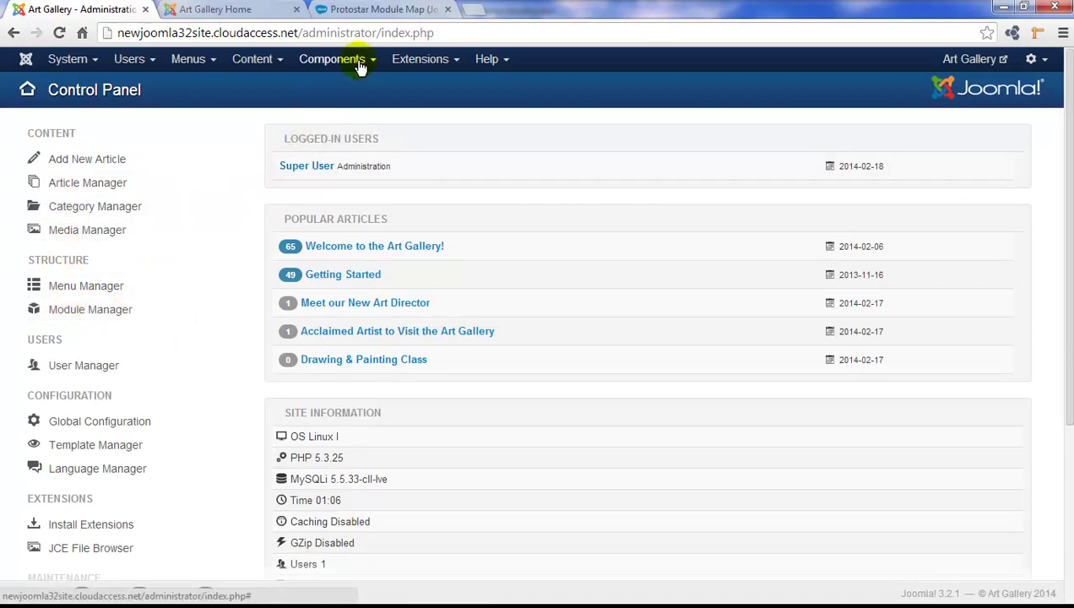
left_click(379, 10)
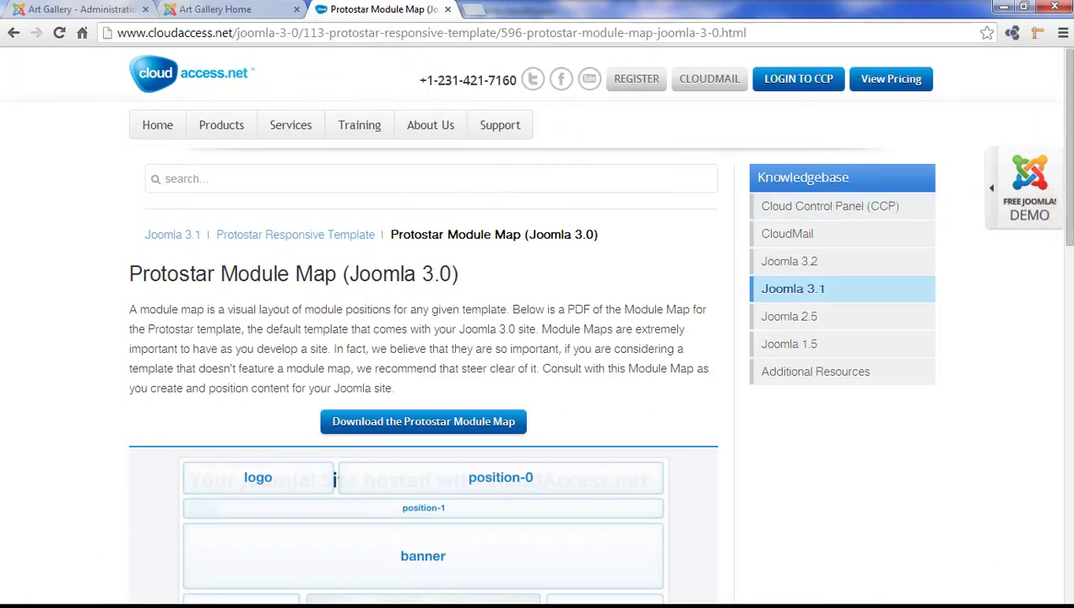
left_click_drag(1067, 214, 1063, 329)
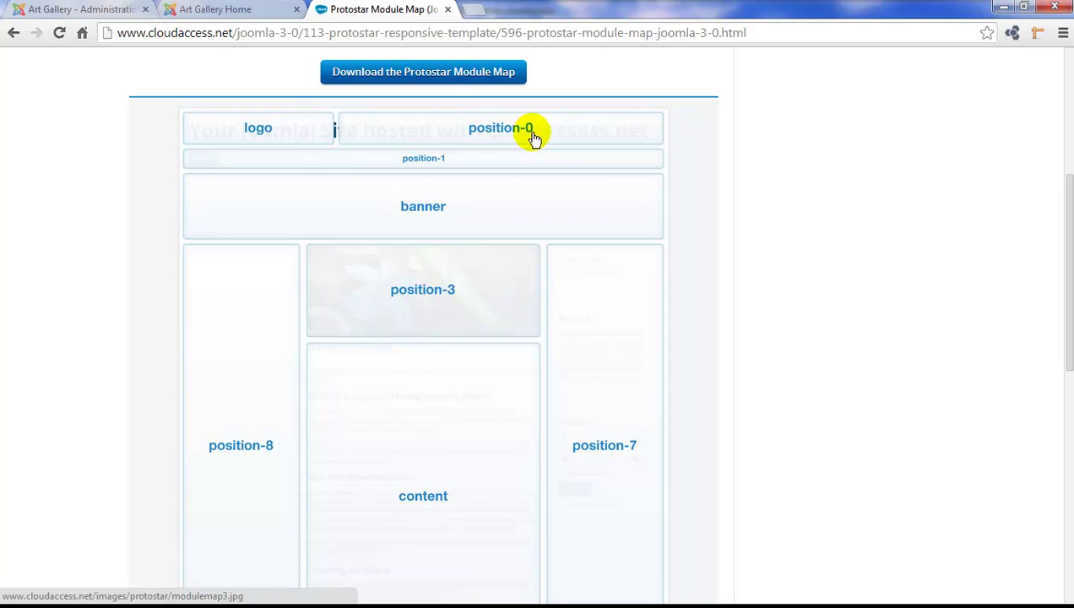
Start a new site module of the Smart Search type in the administration's Module Manager.
left_click(108, 11)
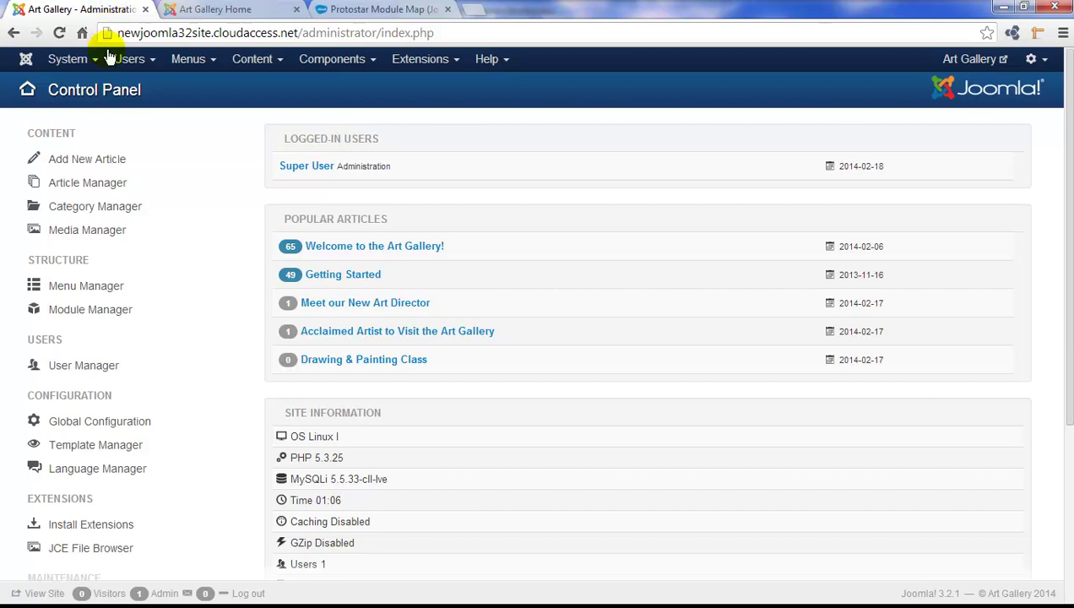
left_click(90, 310)
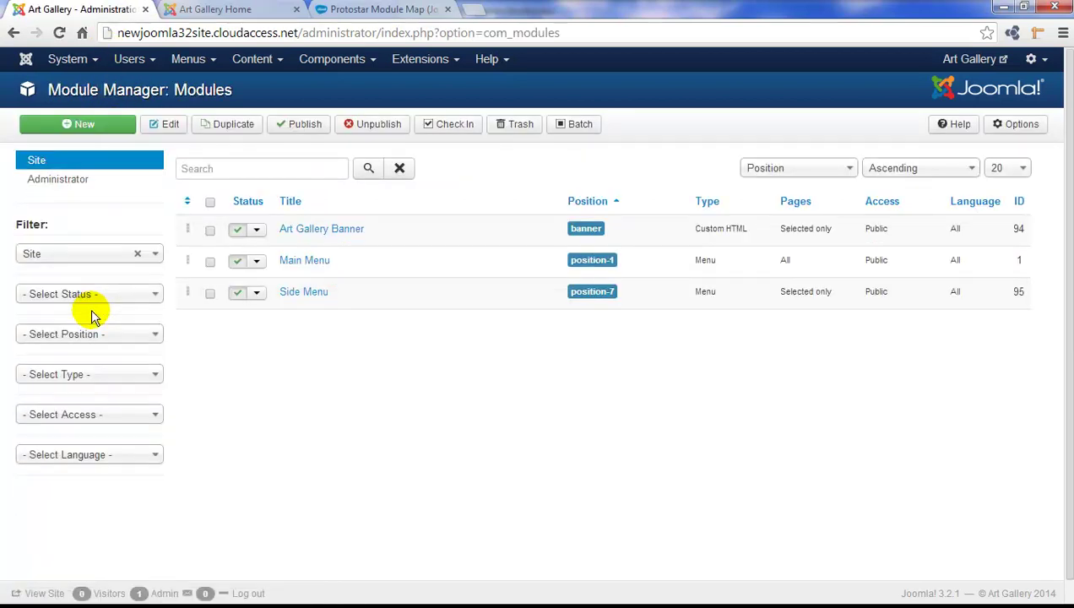
left_click(99, 126)
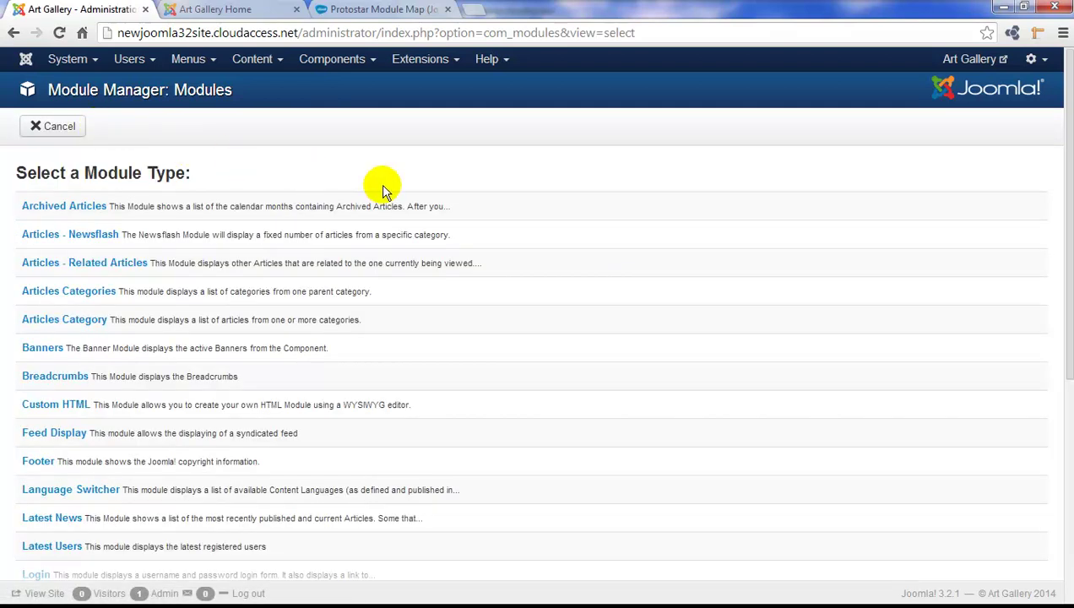
left_click_drag(1068, 223, 1055, 391)
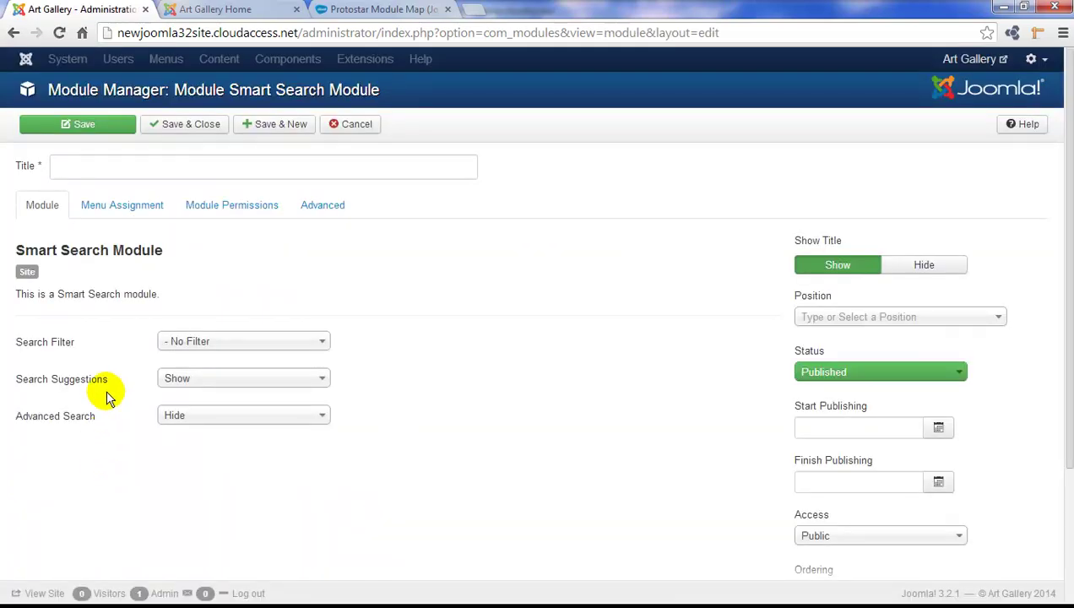
Title the module Search, save it in the Search [position-0] position, and check its menu assignment.
left_click(90, 163)
type("Search")
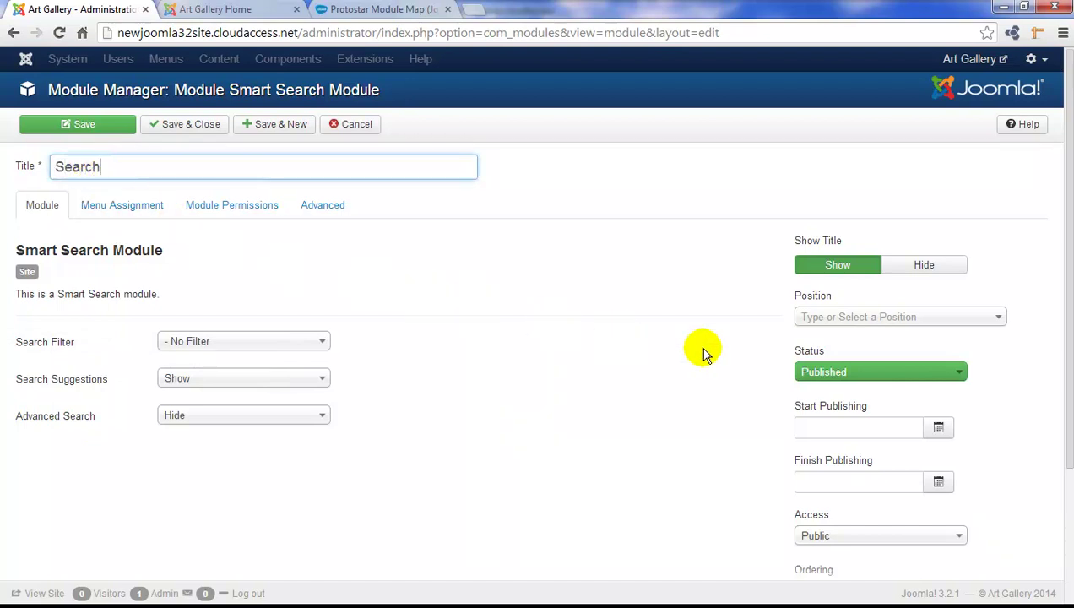
left_click(996, 321)
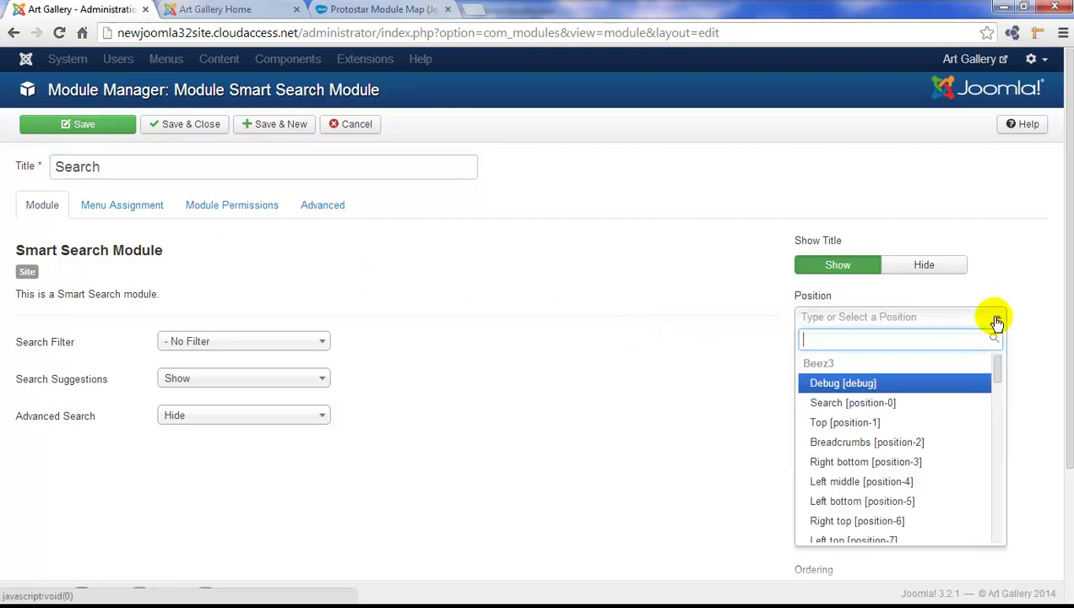
left_click_drag(995, 363, 999, 479)
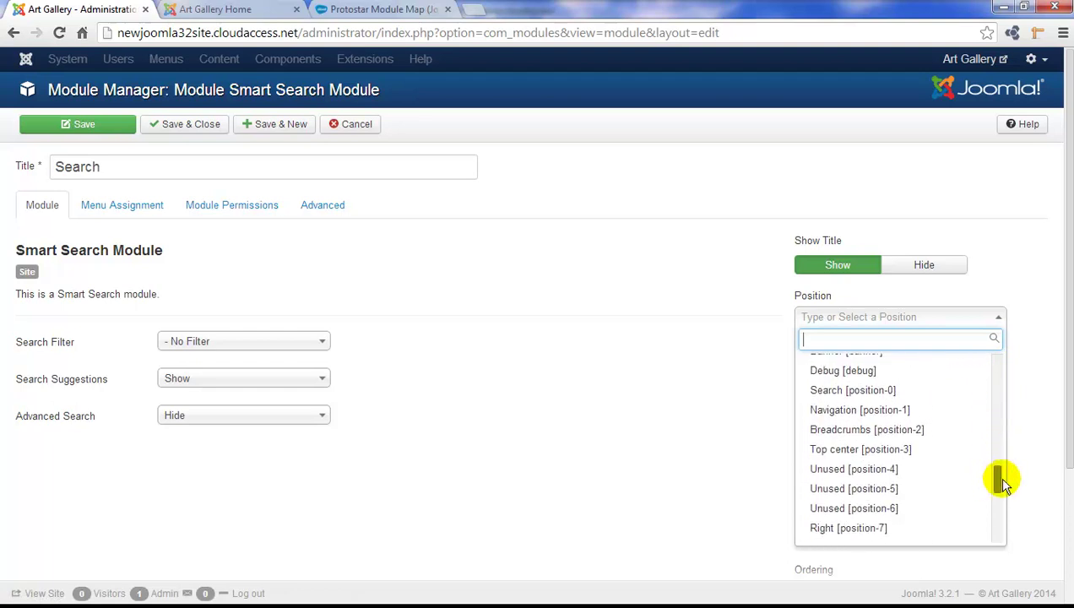
left_click(871, 394)
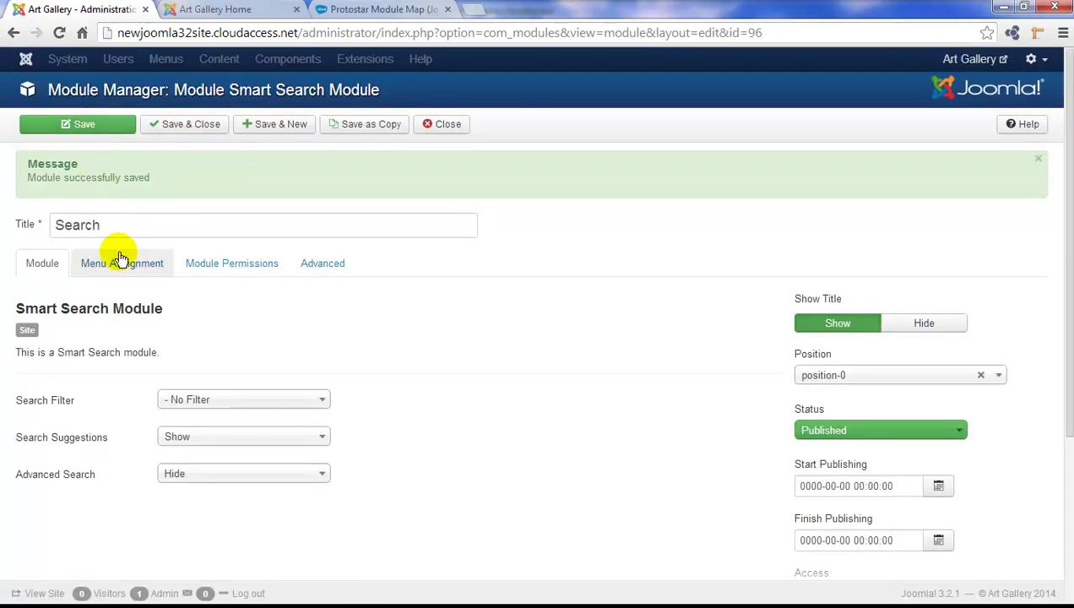
left_click(128, 268)
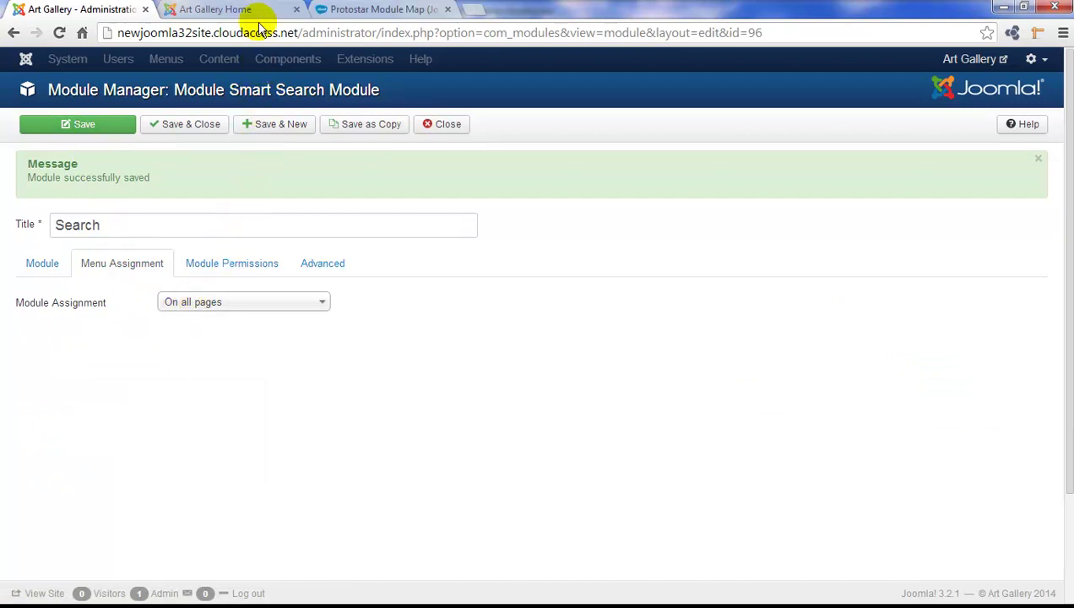
Reload the Art Gallery home page, search the site for "classes" and review the results.
left_click(220, 9)
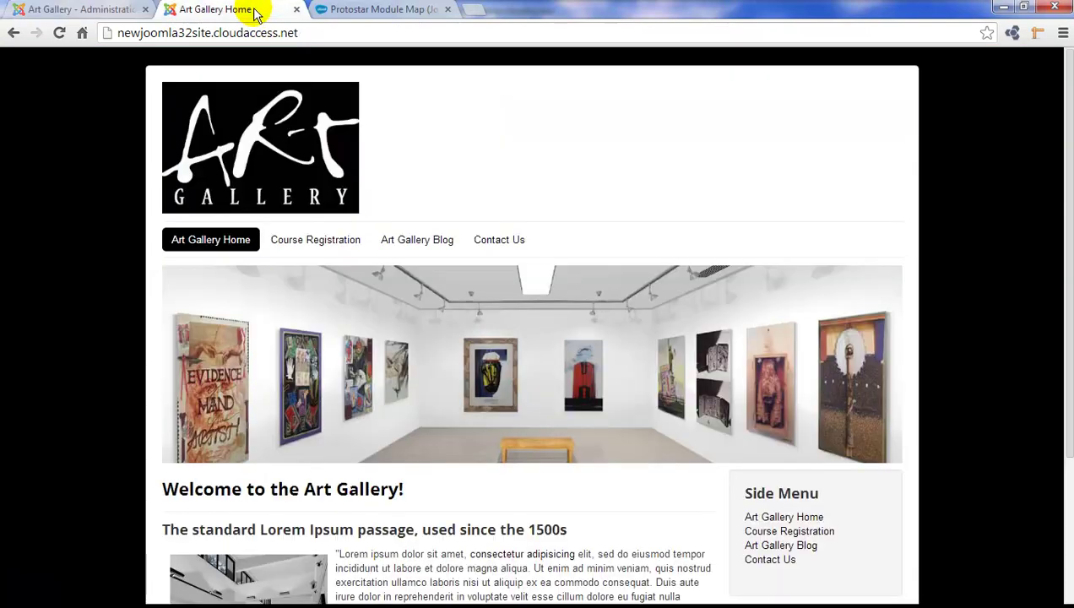
left_click(61, 36)
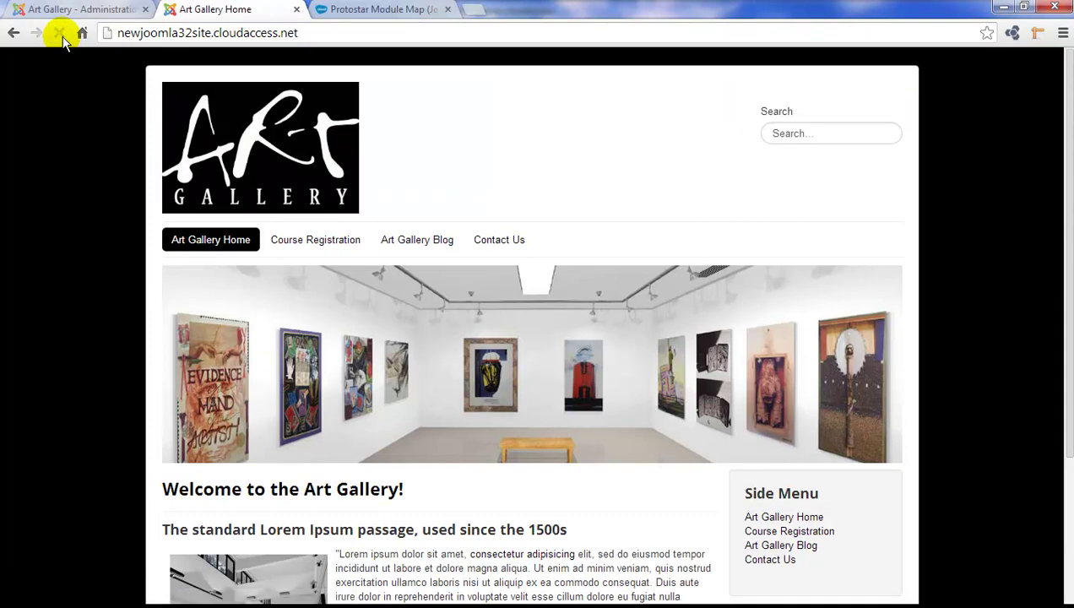
left_click(798, 135)
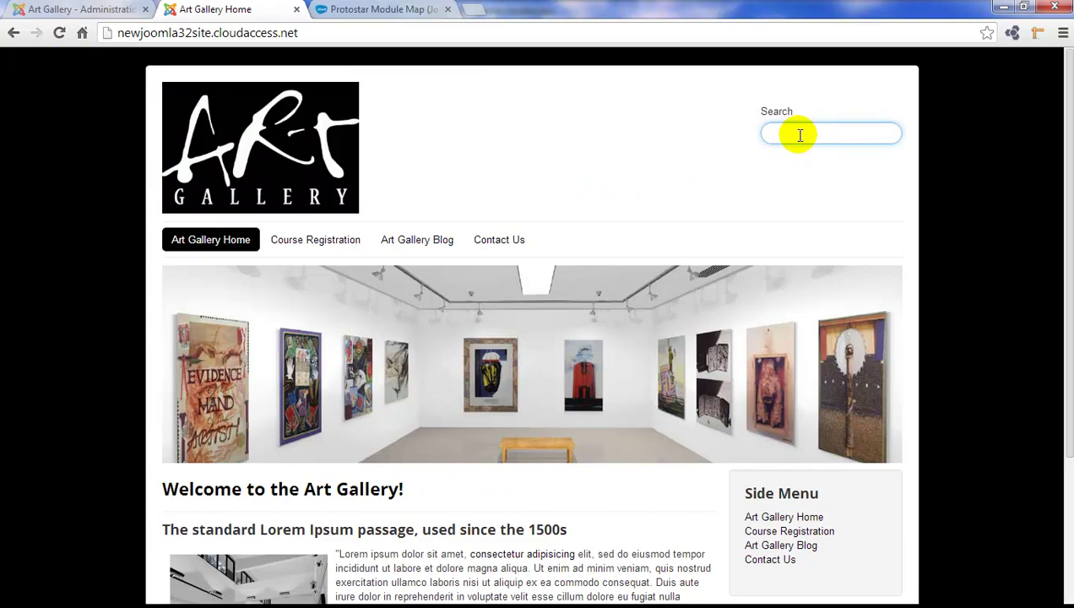
type("classes")
key("Return")
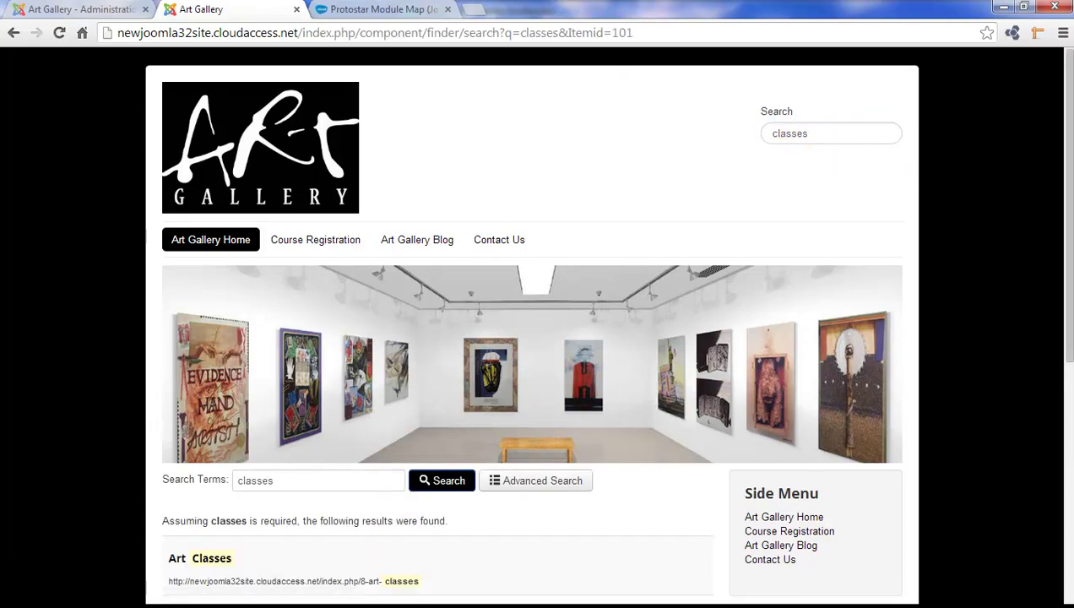
scroll(1060, 244, "down", 3)
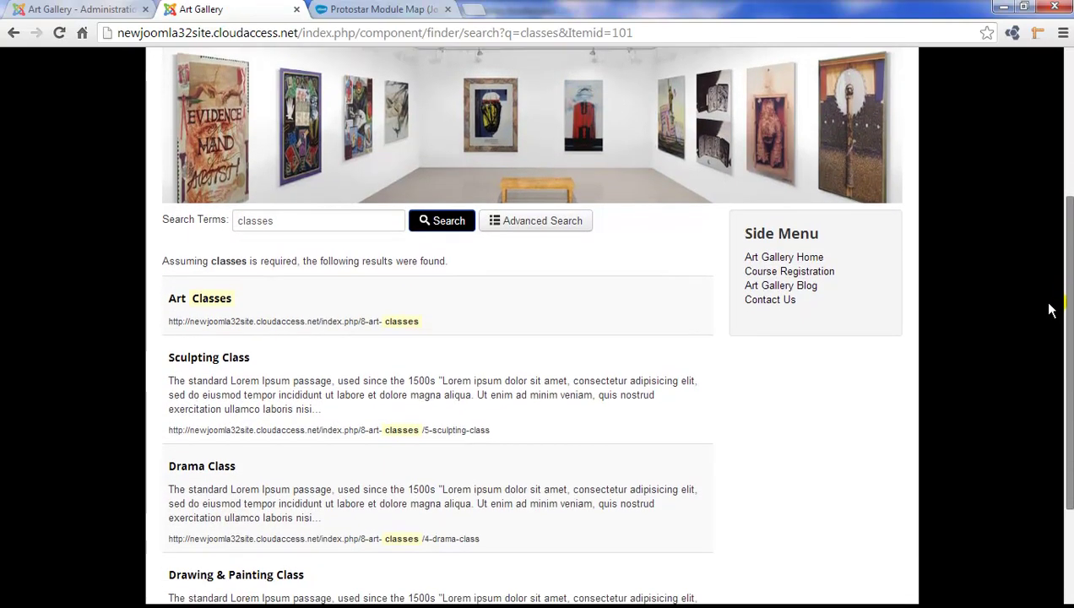
scroll(1051, 310, "down", 2)
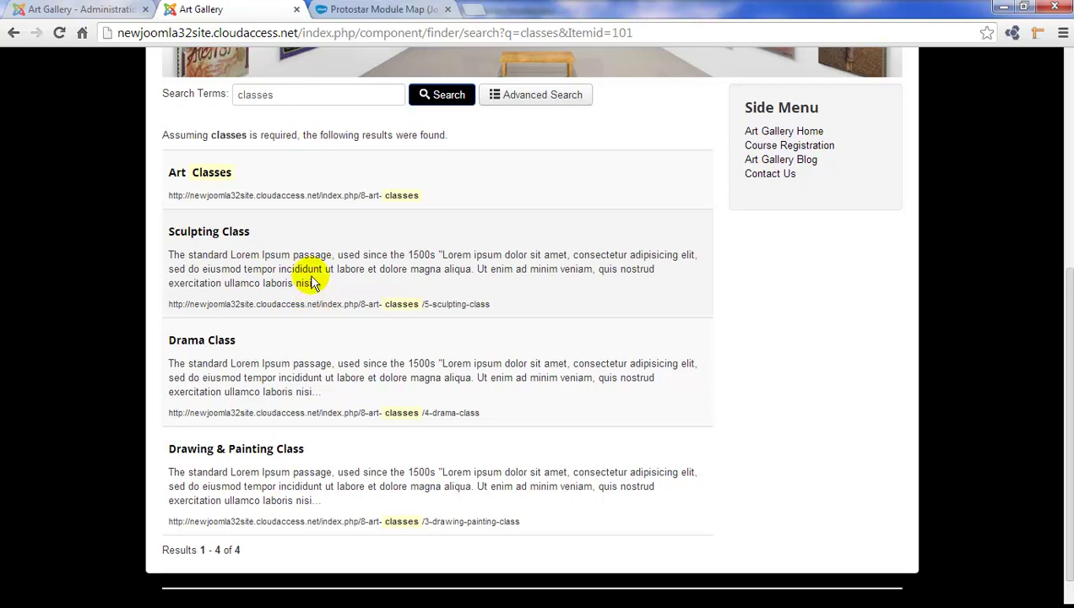
Save and close the Search module in the administration, and start a new Main Menu item titled Search.
left_click(95, 12)
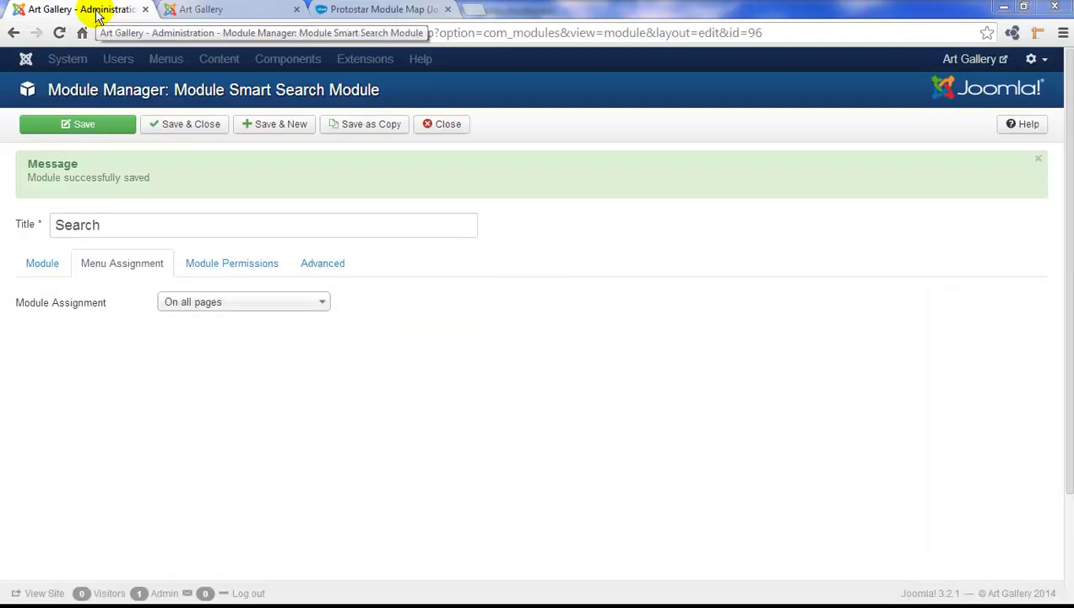
left_click(156, 124)
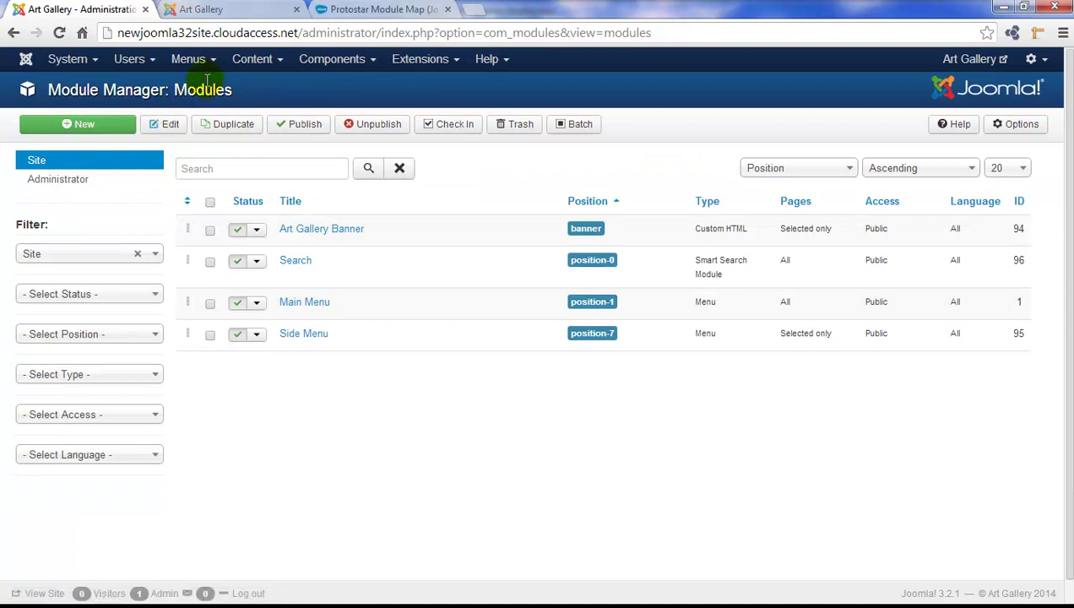
left_click(215, 66)
mouse_move(217, 124)
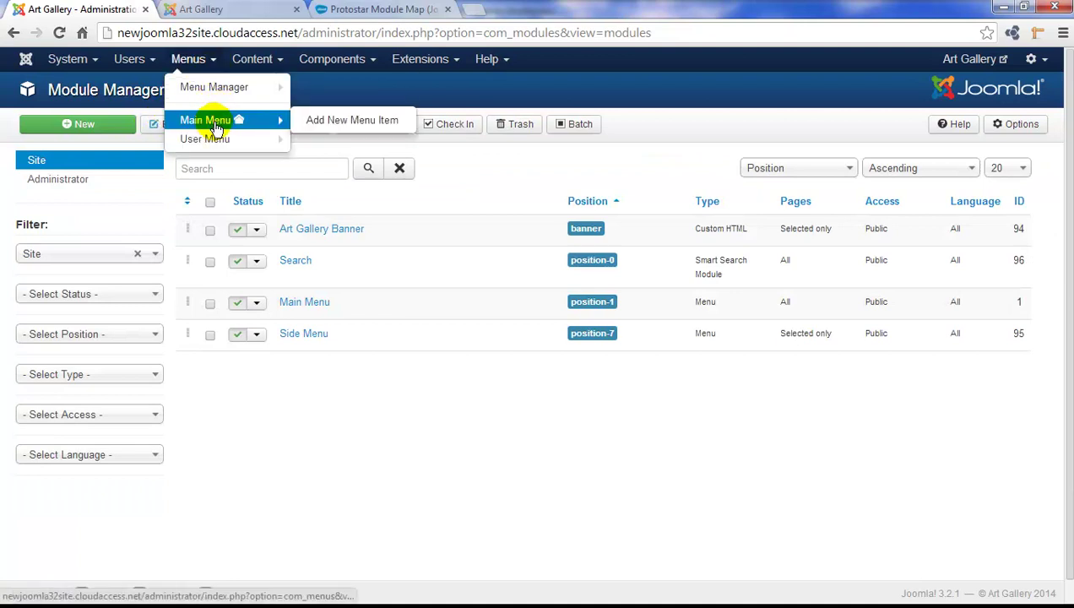
left_click(342, 124)
left_click(188, 166)
type("Search")
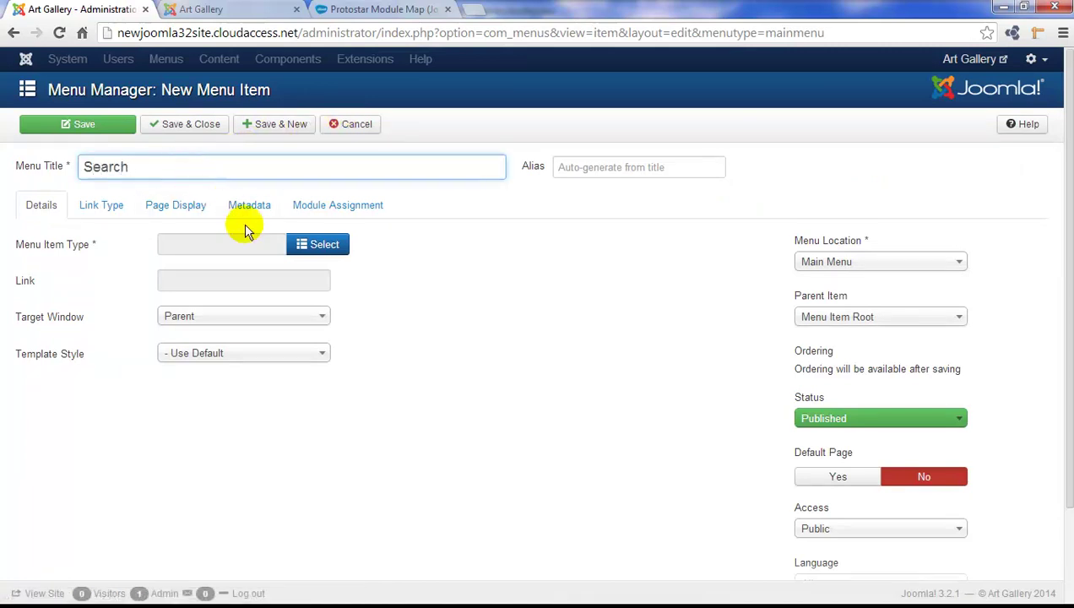
Set the menu item type to the Search layout under Smart Search and save the menu item.
left_click(318, 247)
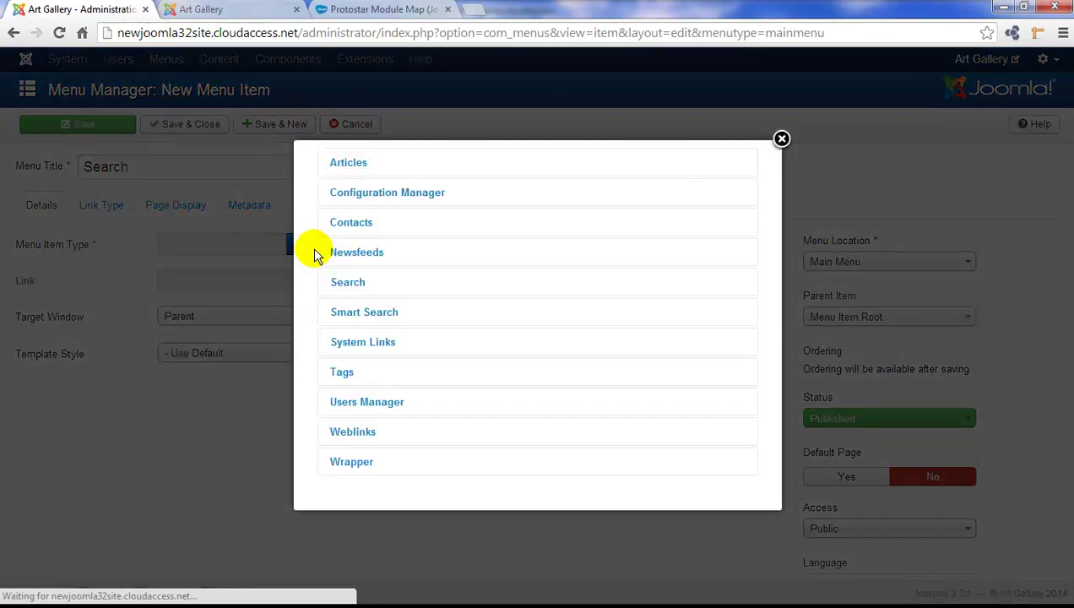
left_click(356, 314)
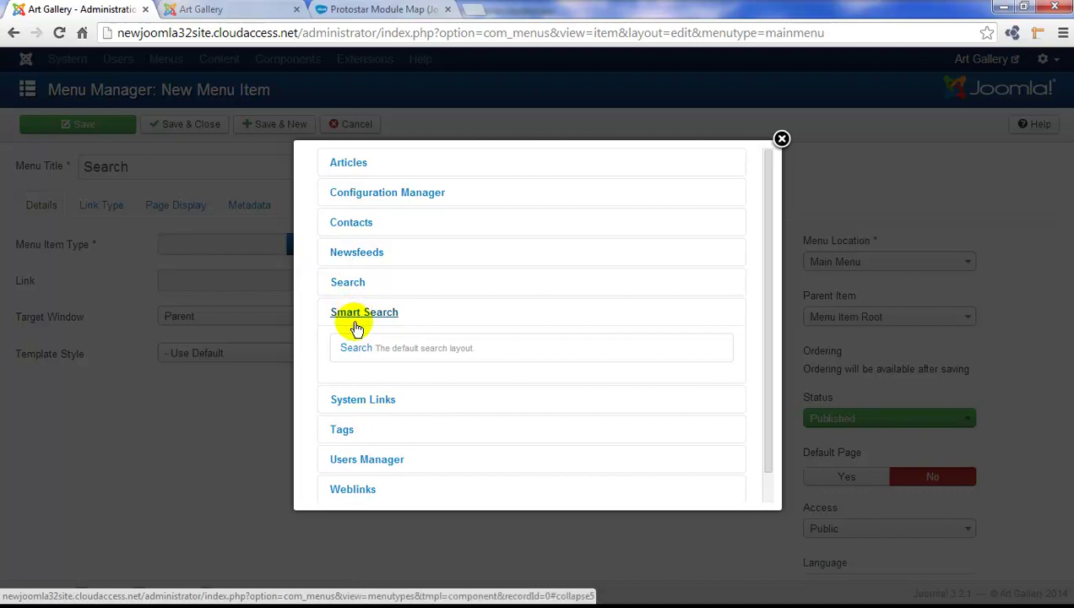
left_click(355, 351)
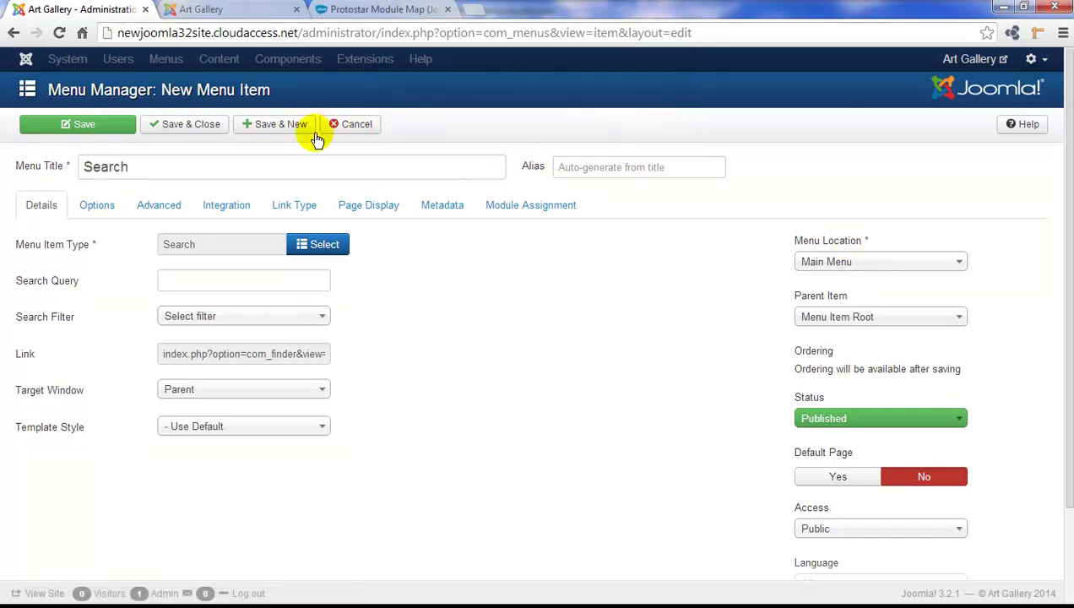
left_click(107, 130)
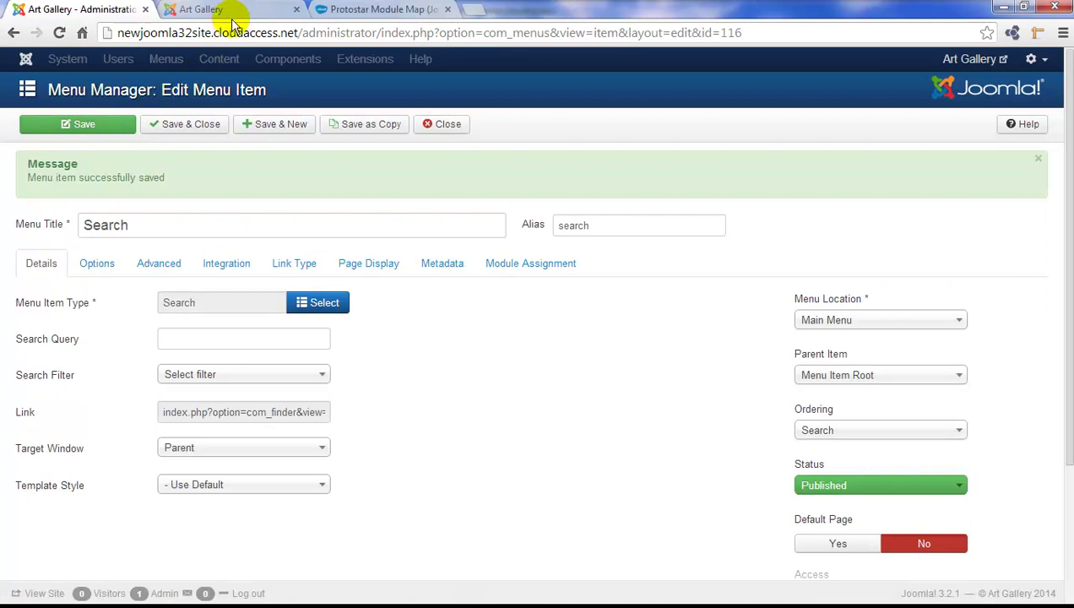
Switch to the Art Gallery site, reload it to check for the new Search menu item, and open the Search page.
left_click(221, 9)
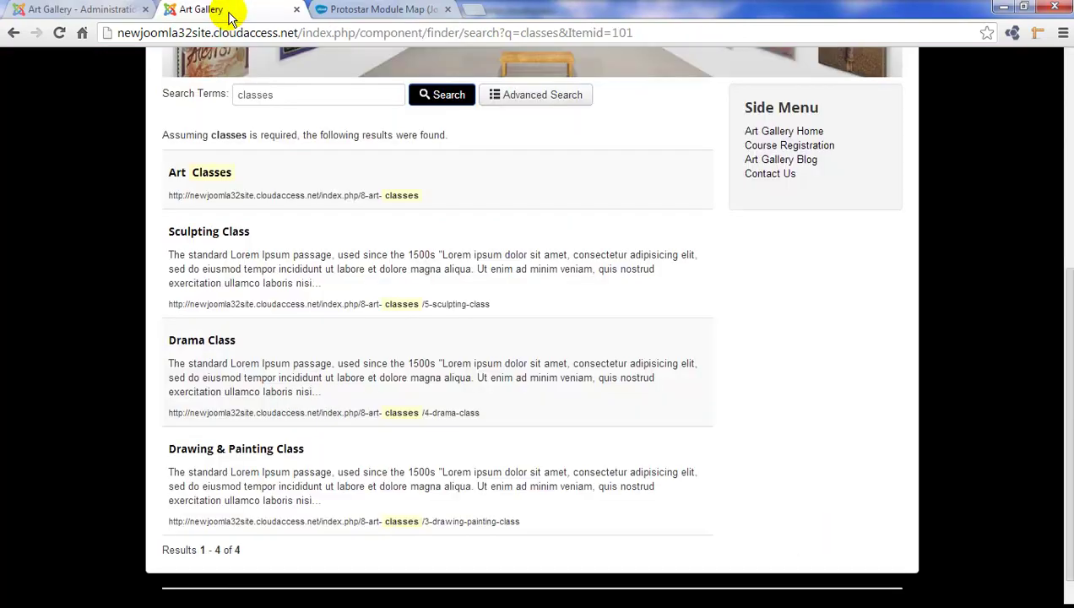
left_click(58, 33)
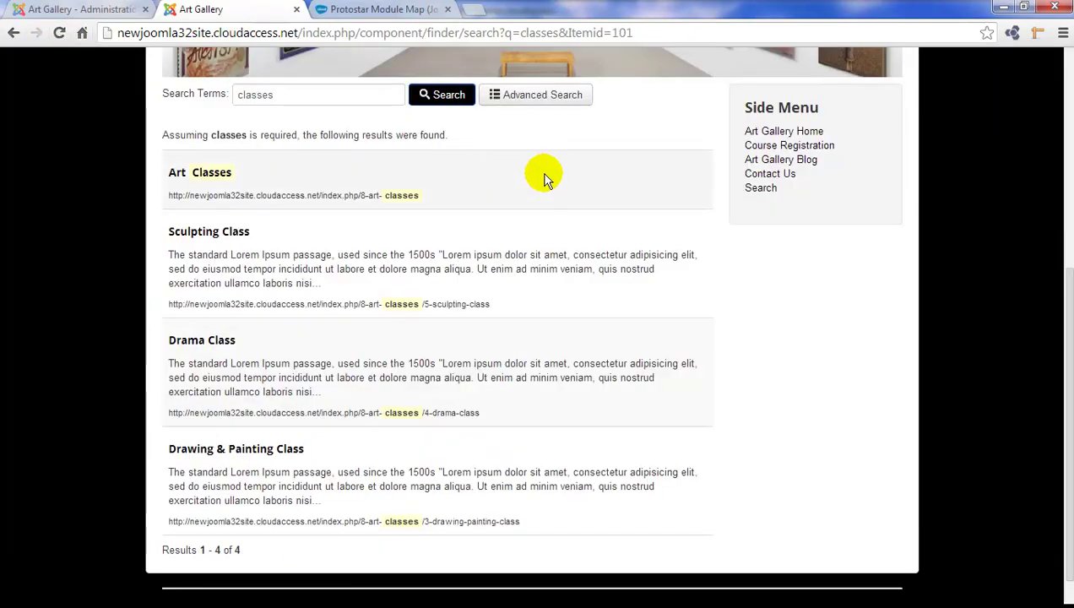
left_click_drag(1067, 306, 1069, 130)
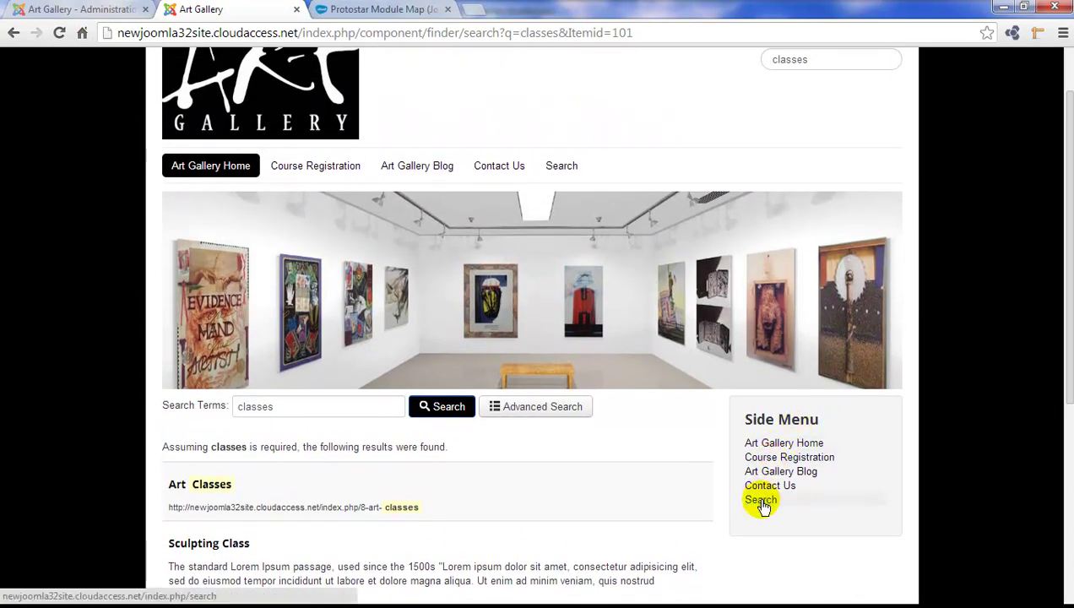
left_click(562, 167)
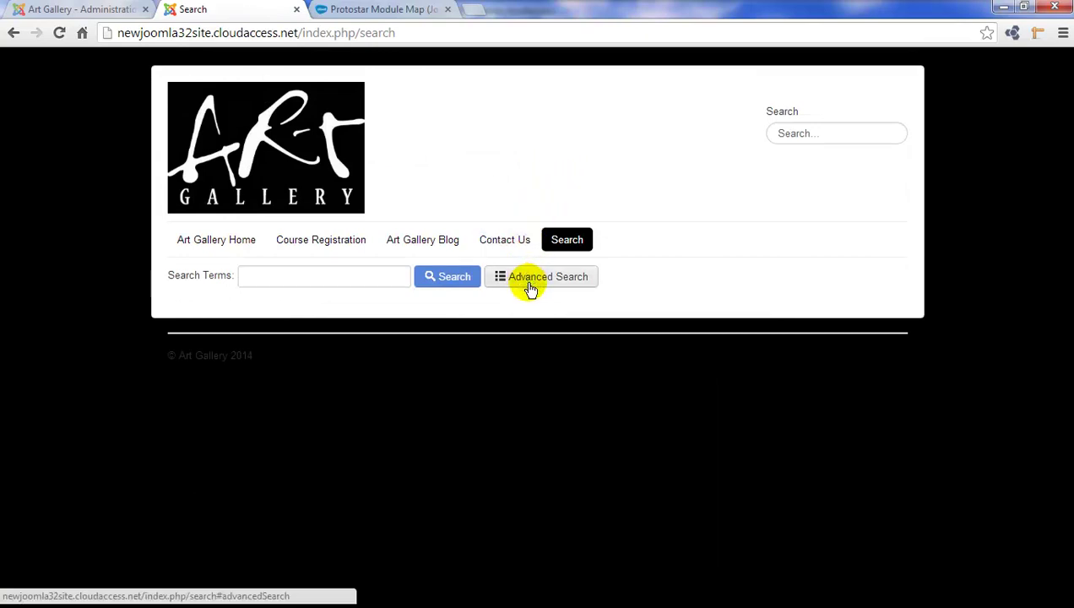
Search for "art" on the site's Search page and review the results.
left_click(310, 277)
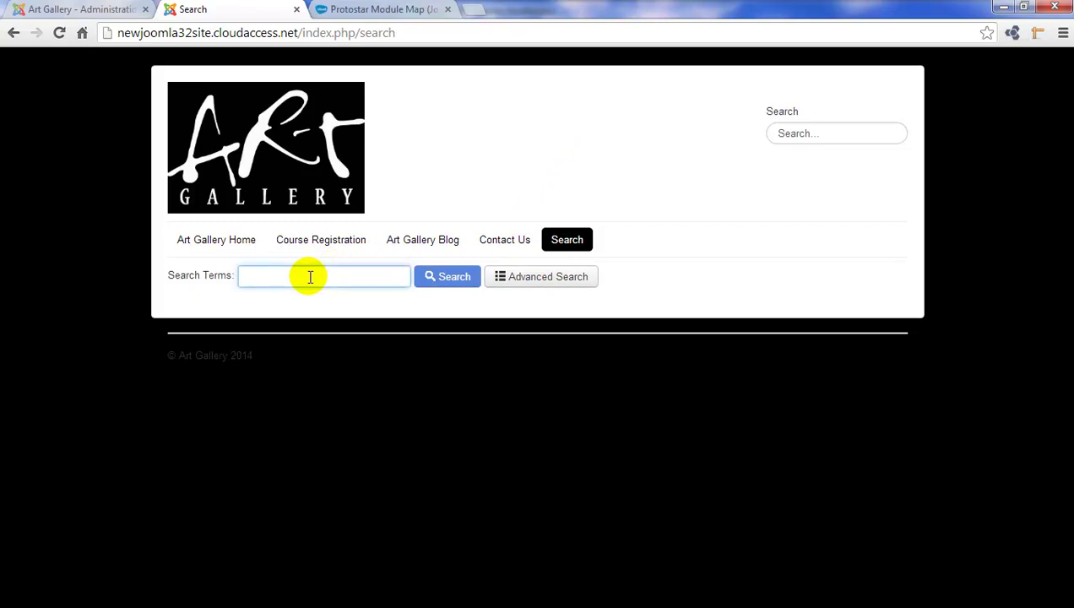
type("art")
key("Return")
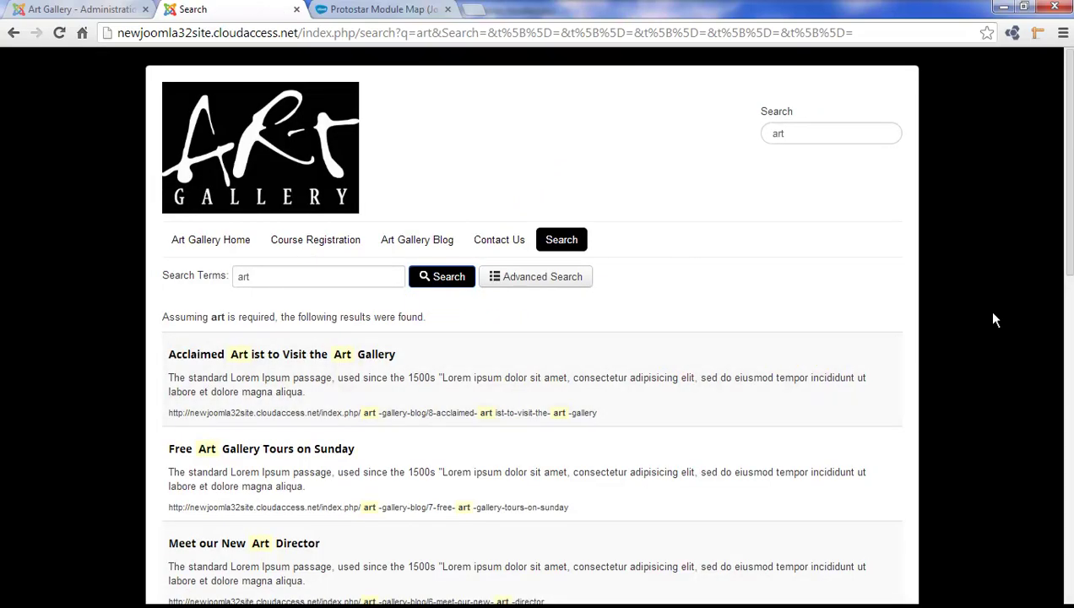
left_click_drag(1069, 263, 1069, 355)
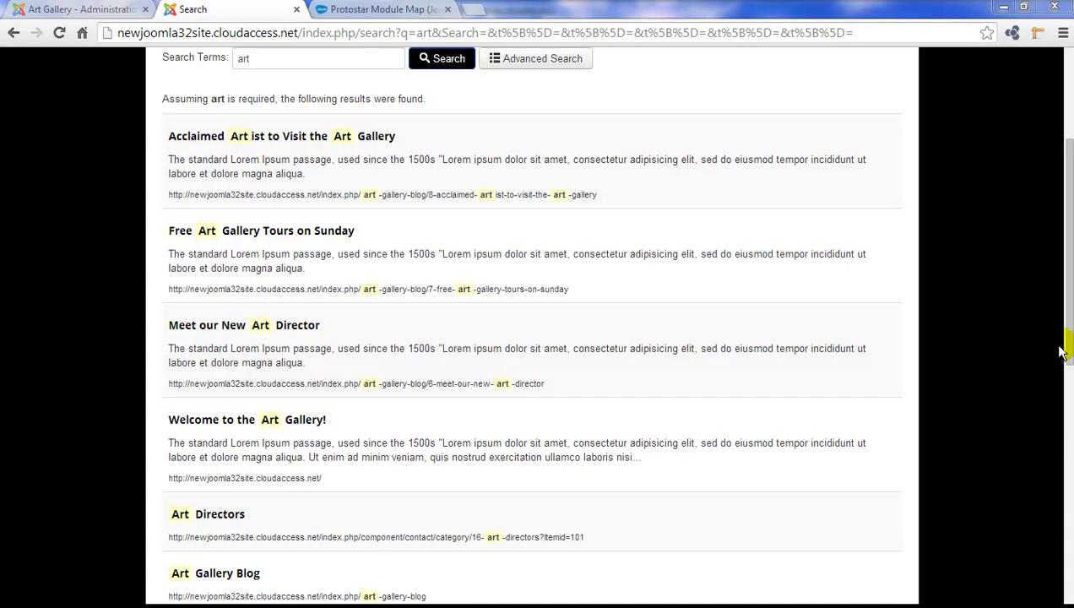
Save and close the Search menu item in the administration, and unpublish the Art Gallery Tours category in the Smart Search content maps.
left_click(116, 12)
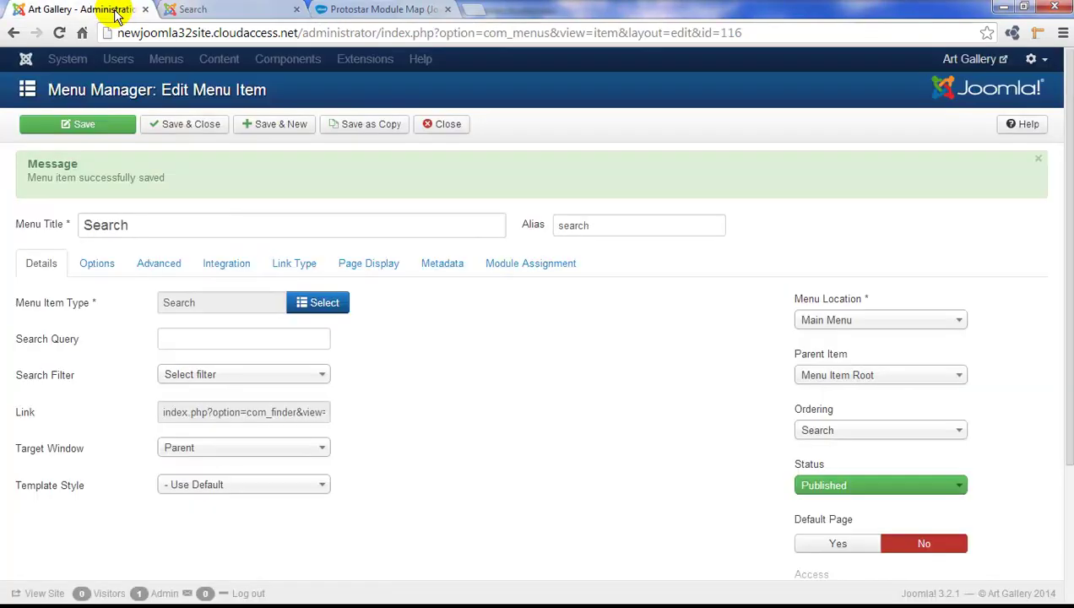
left_click(164, 127)
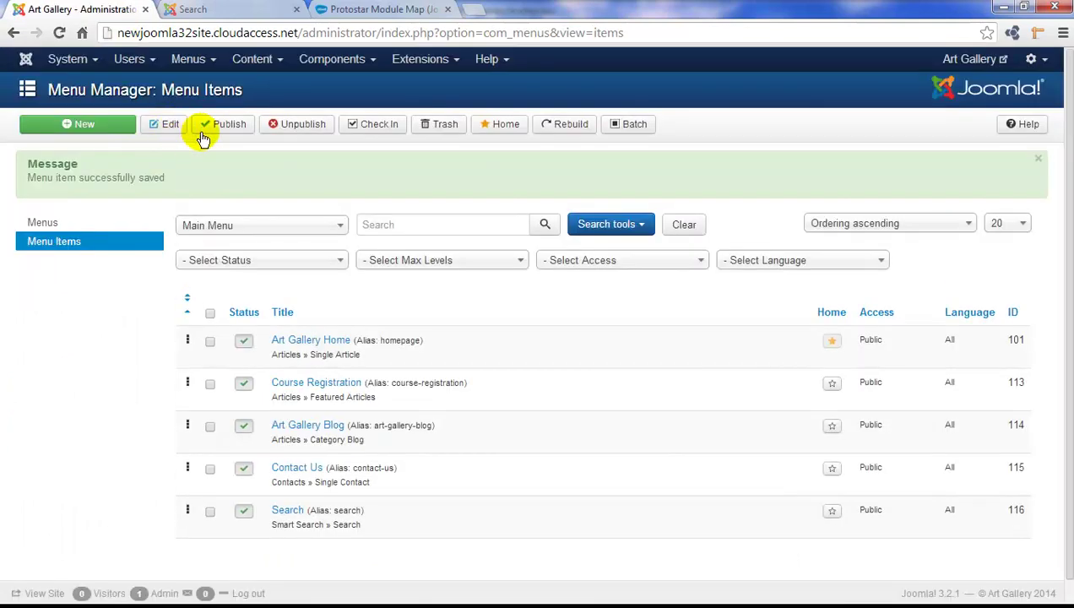
left_click(370, 61)
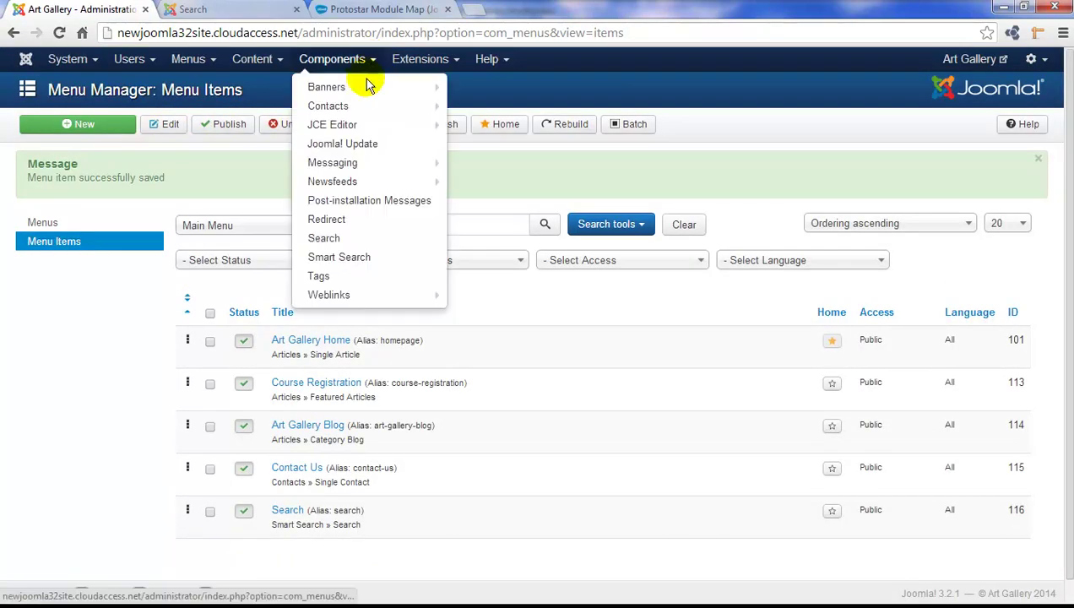
left_click(342, 258)
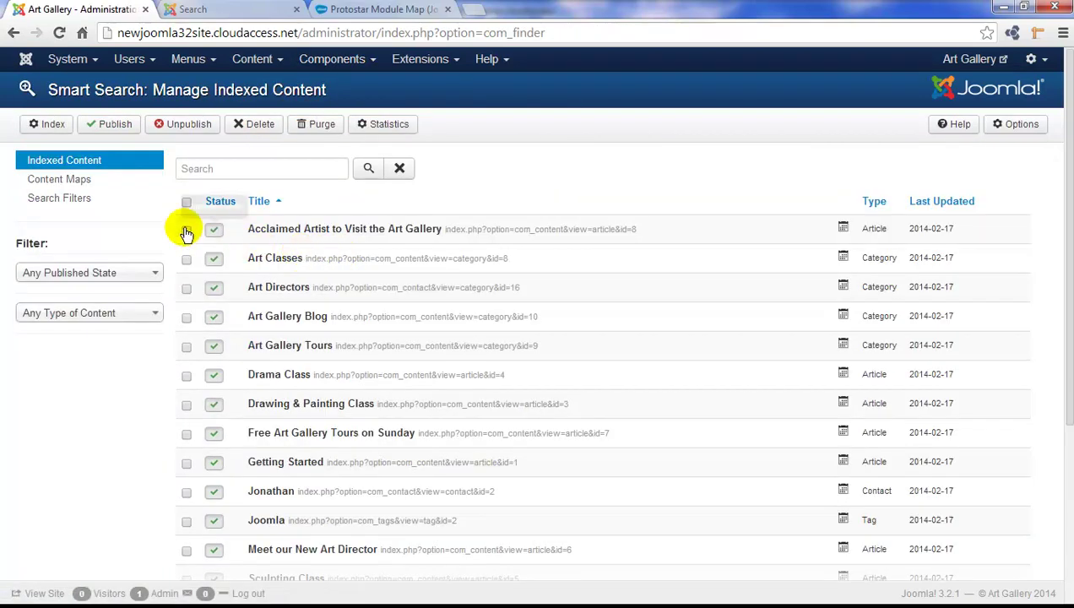
left_click(89, 180)
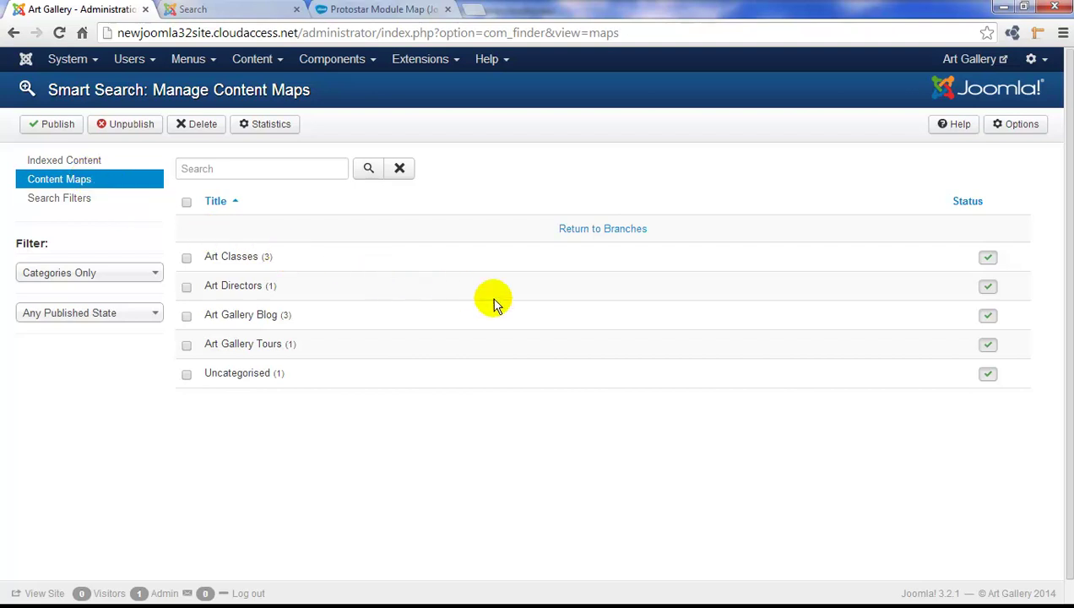
left_click(990, 350)
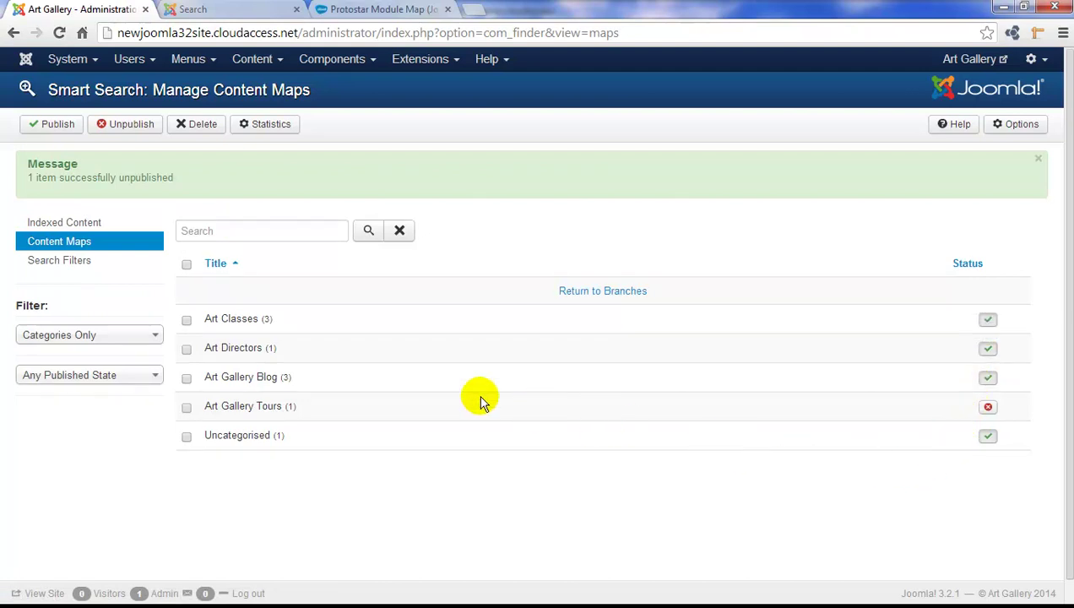
Create a Smart Search filter titled Art Classes, limited to the Art Classes category, then save and close it.
left_click(79, 264)
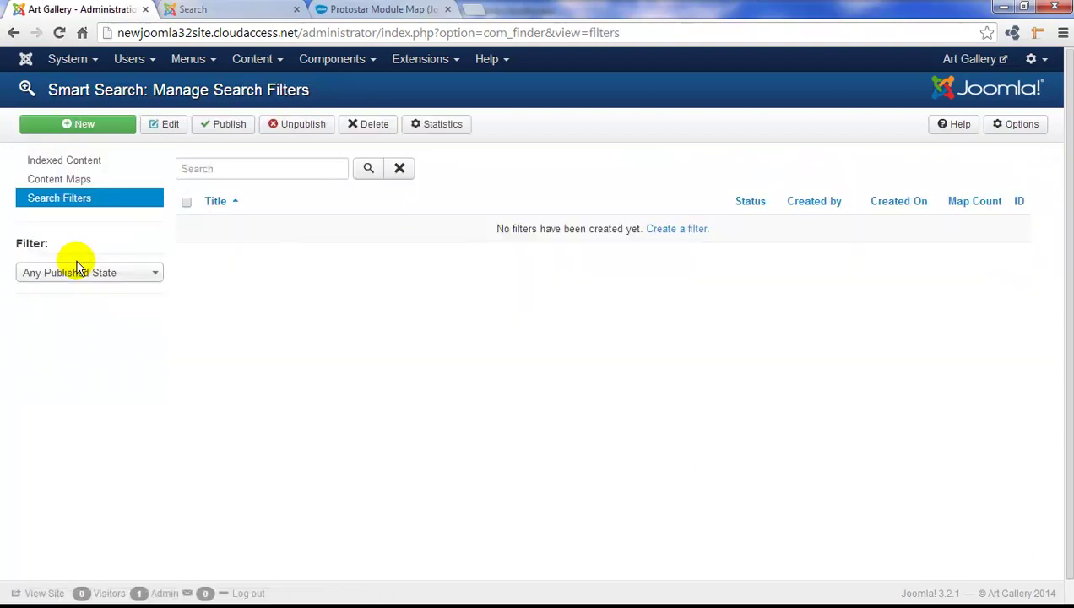
left_click(105, 126)
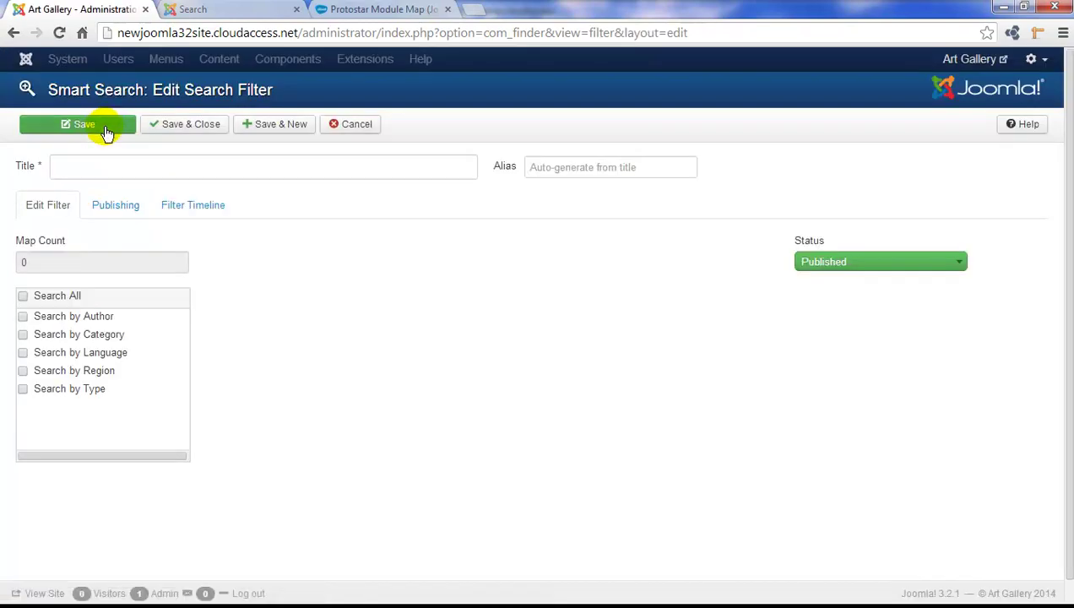
left_click(97, 167)
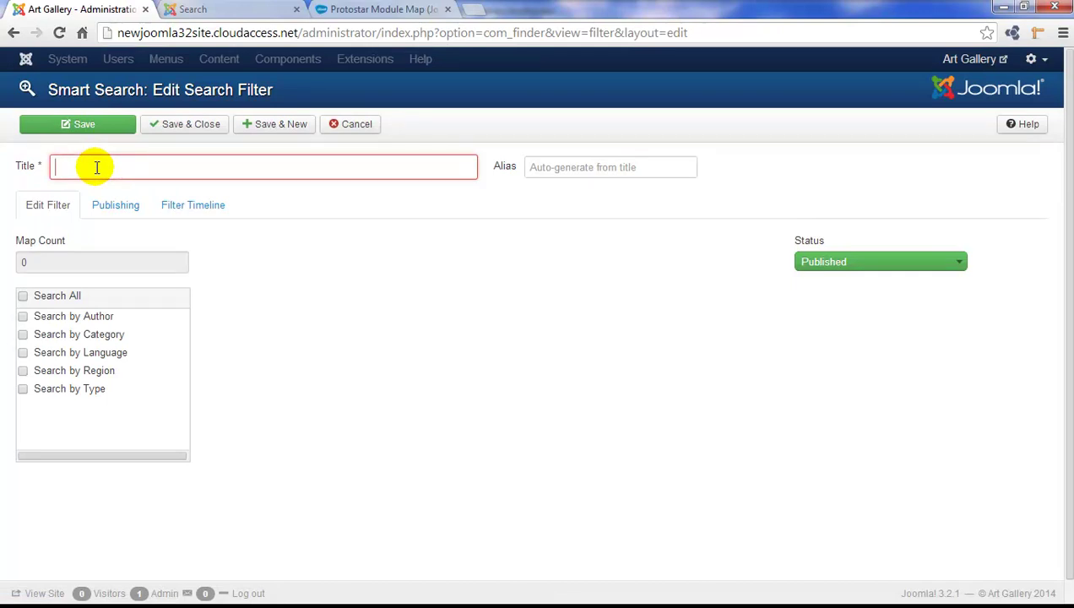
type("Art Classes")
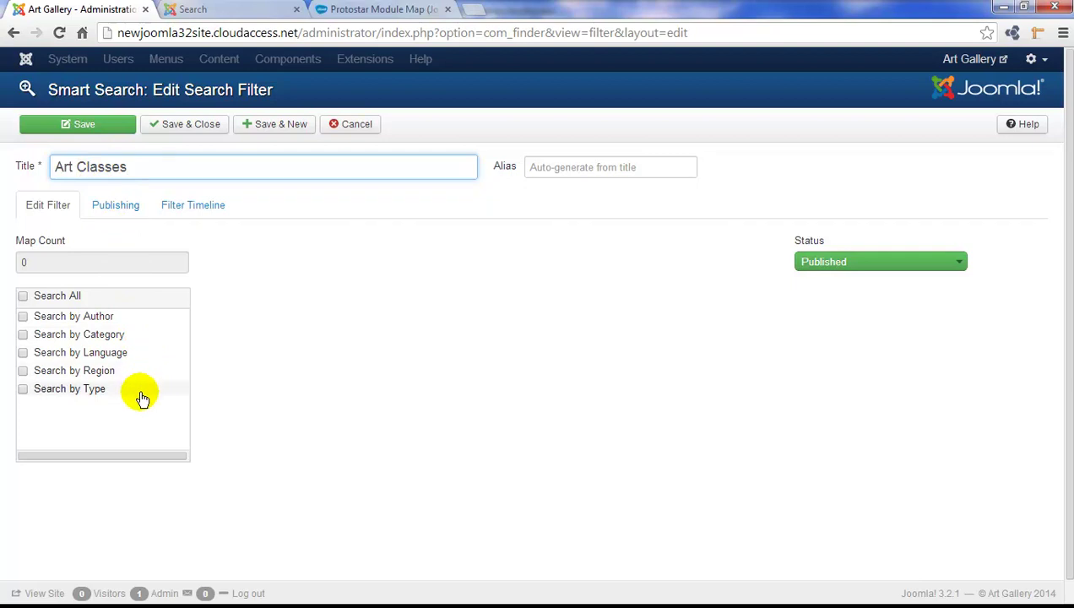
left_click(23, 336)
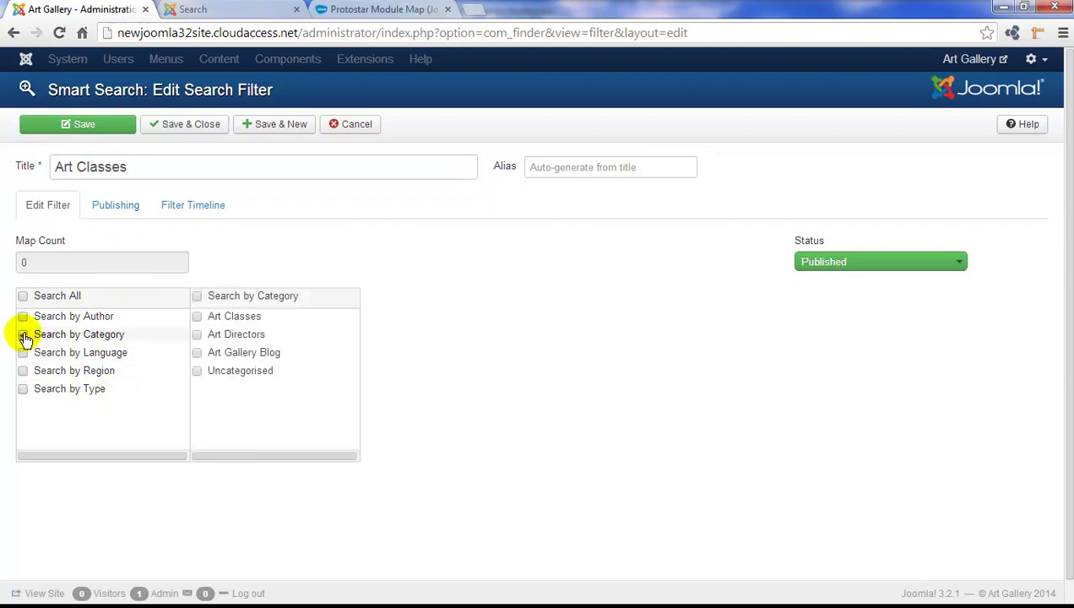
left_click(197, 318)
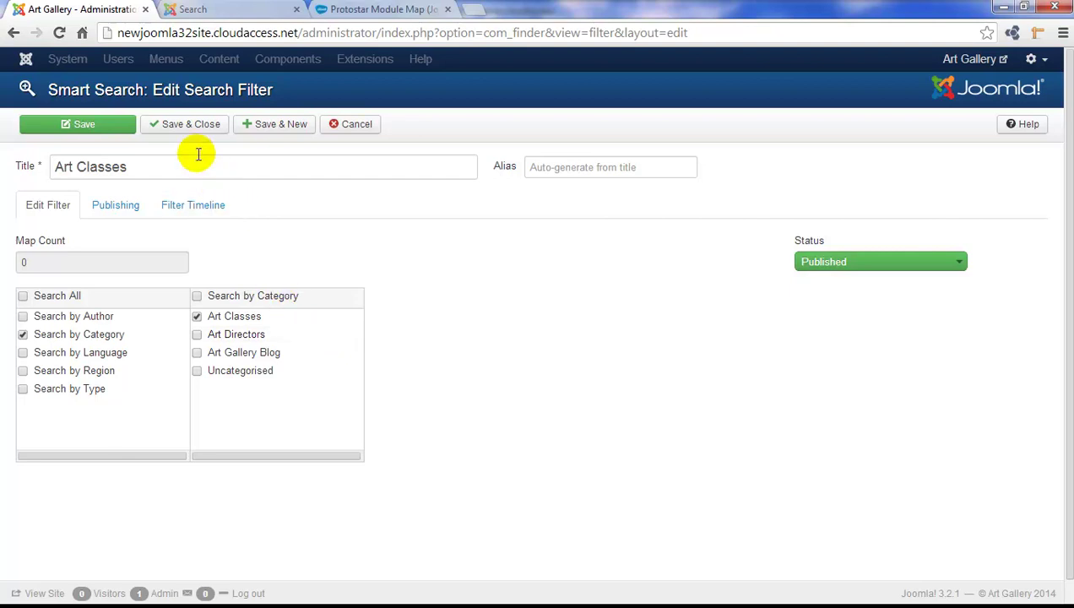
left_click(184, 127)
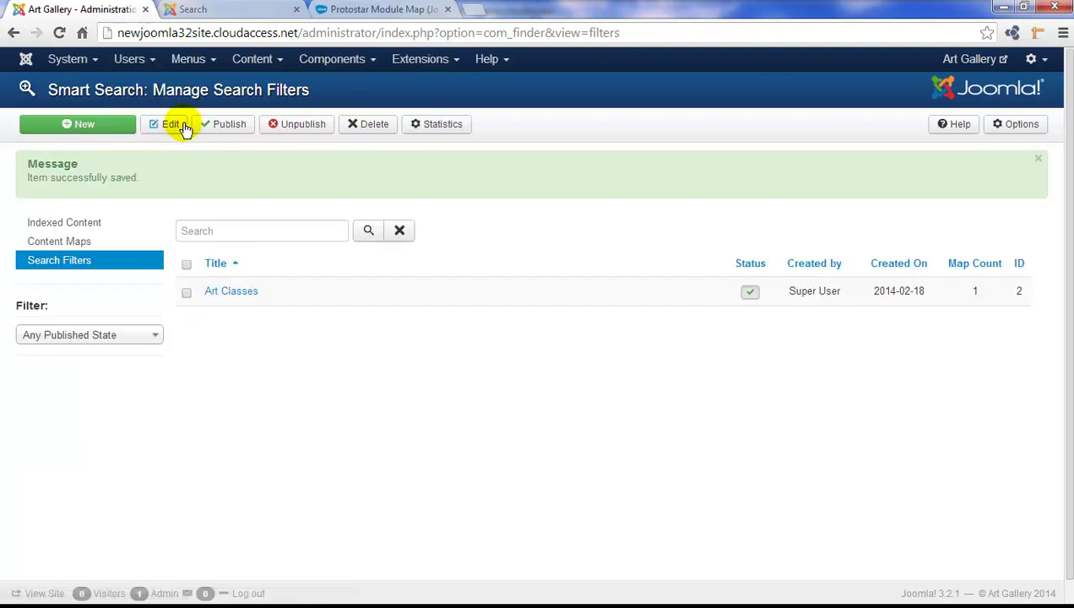
Open the Search module in the Module Manager and set its search filter to Art Classes.
left_click(457, 66)
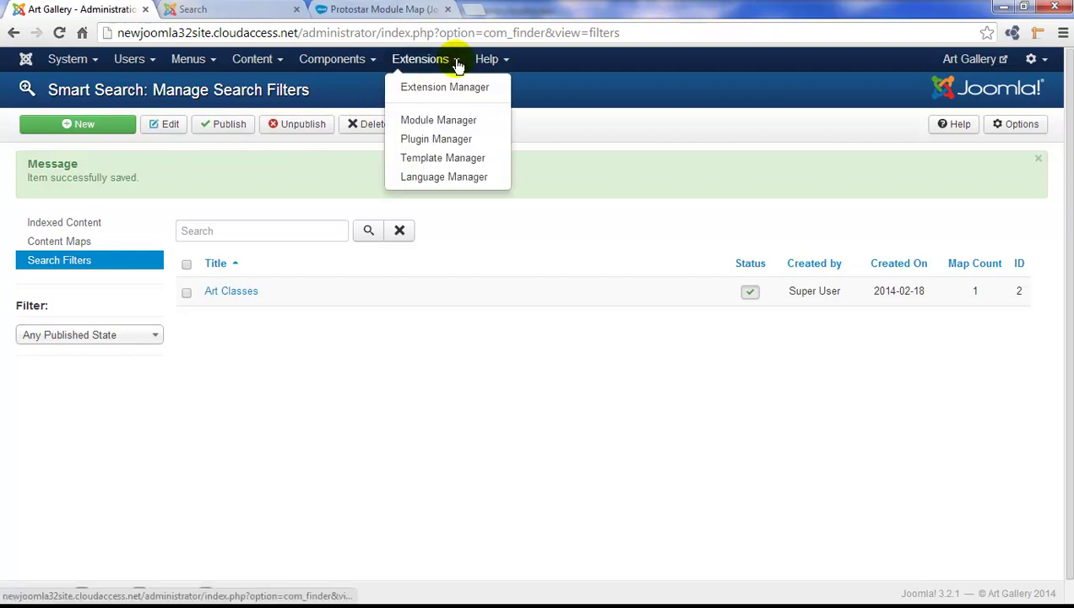
left_click(455, 126)
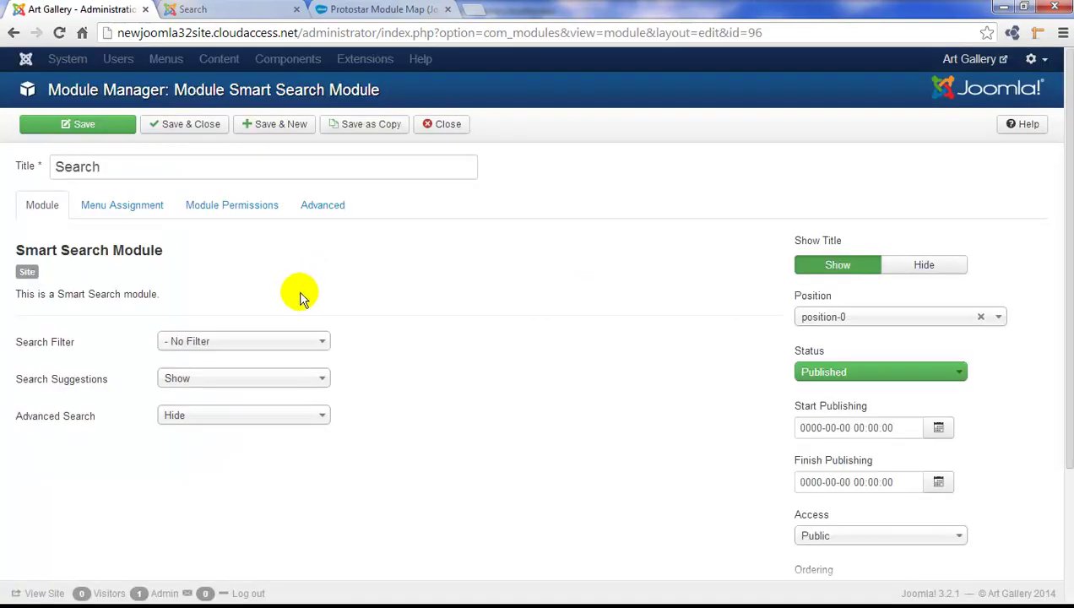
left_click(319, 339)
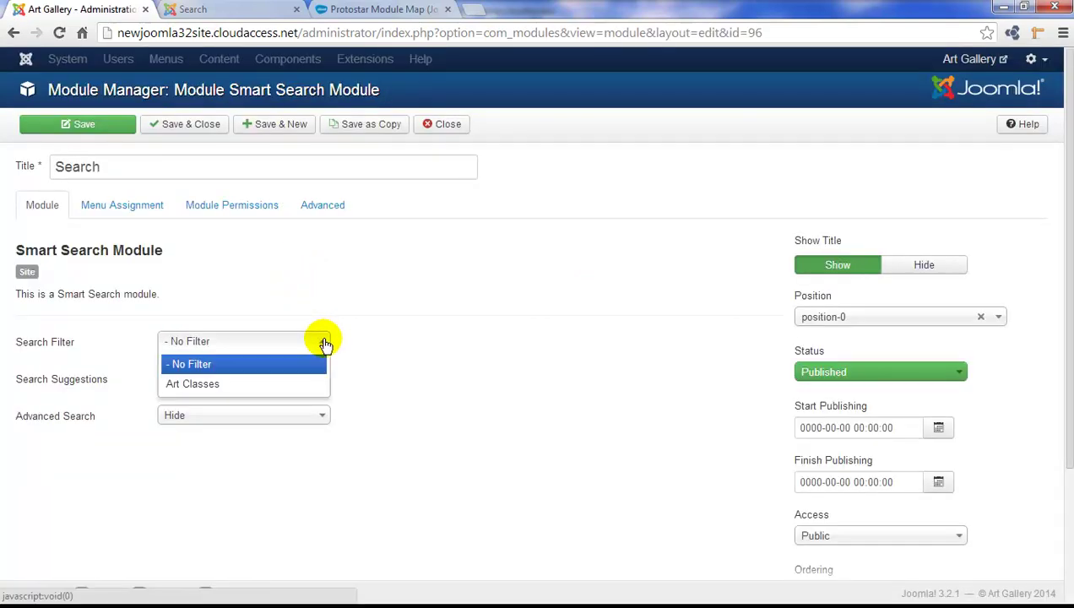
left_click(285, 386)
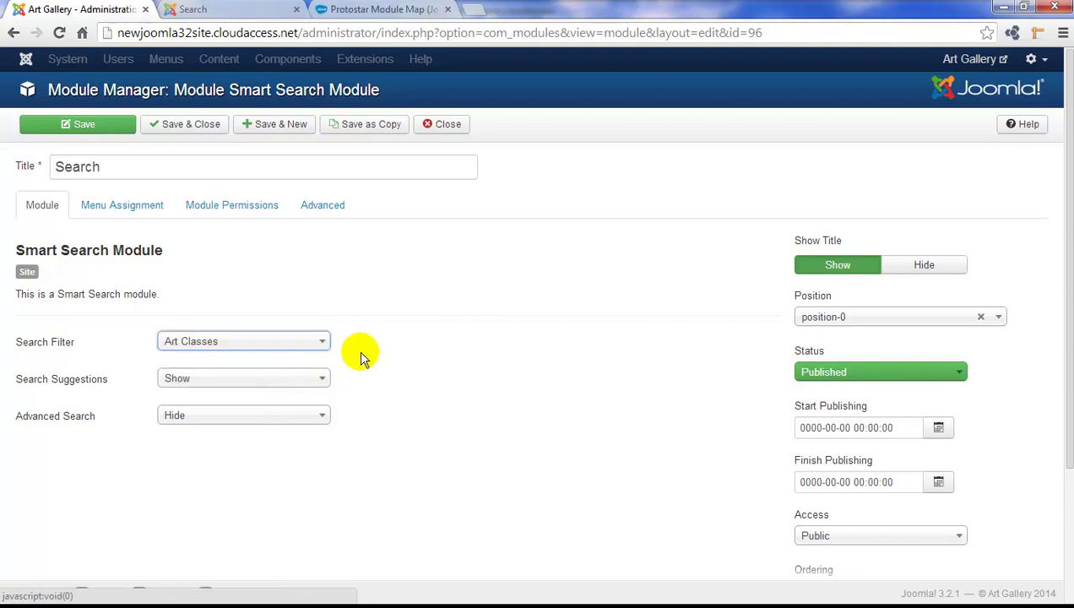